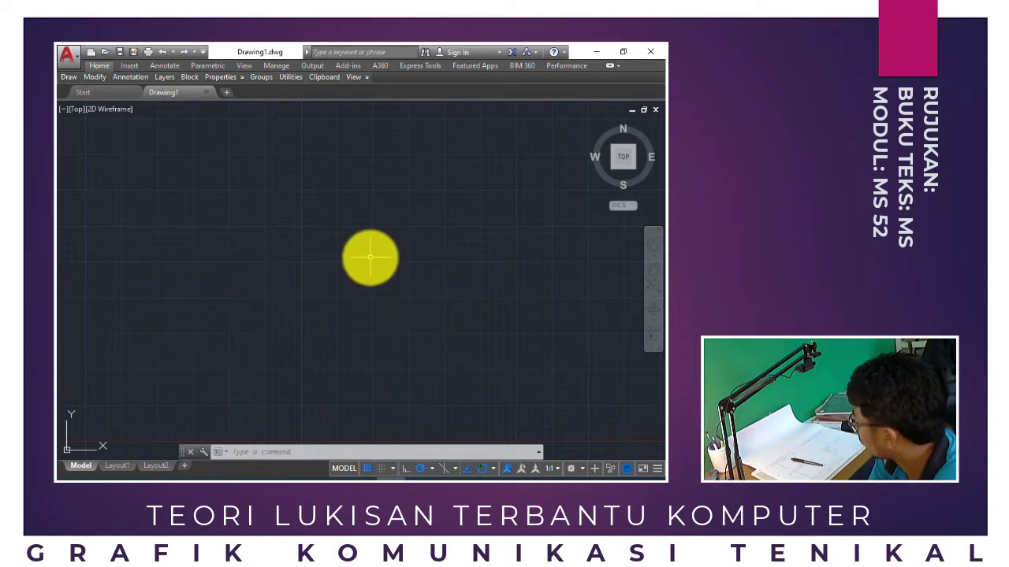
Show the live camera view of the worksheet with the five-sided figure
left_click(442, 473)
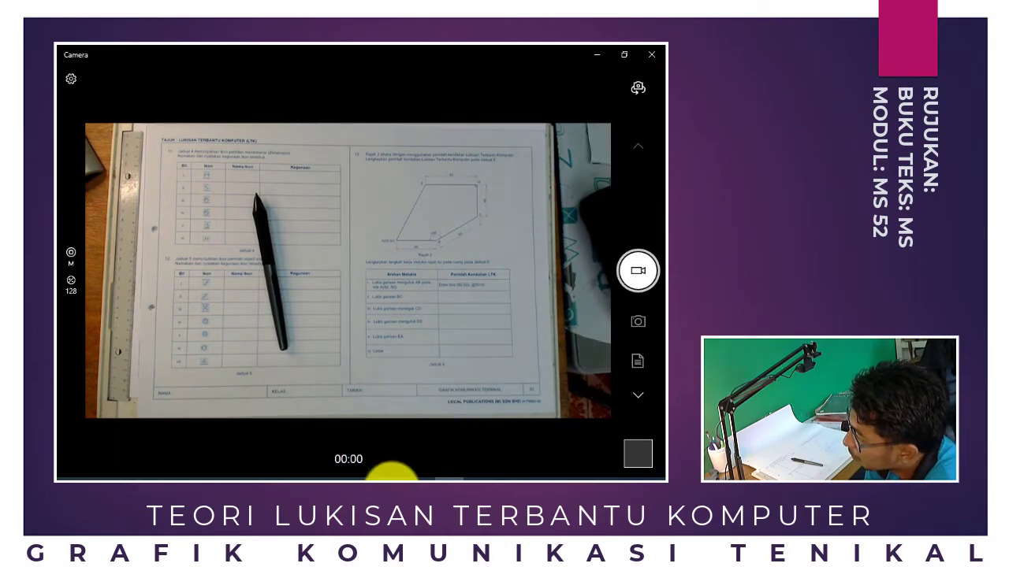
Compare the worksheet figure on camera, then return to the blank Drawing1
left_click(386, 472)
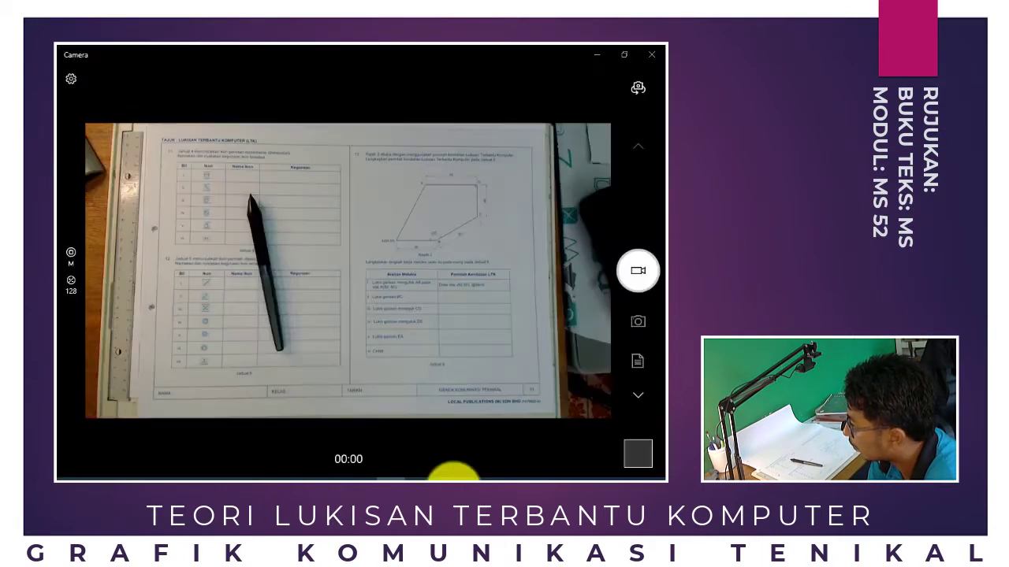
left_click(446, 478)
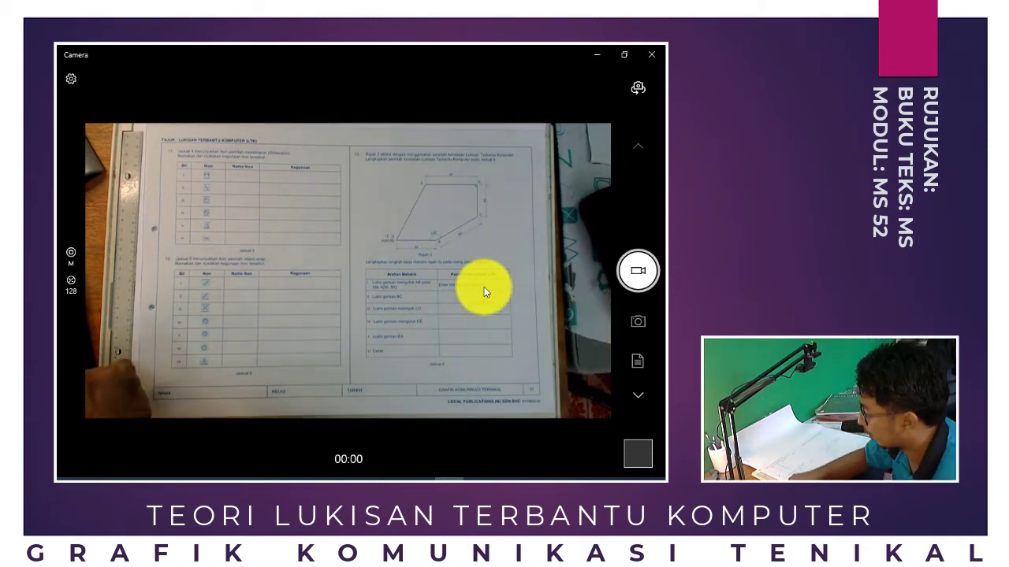
left_click(399, 473)
type("DRAW")
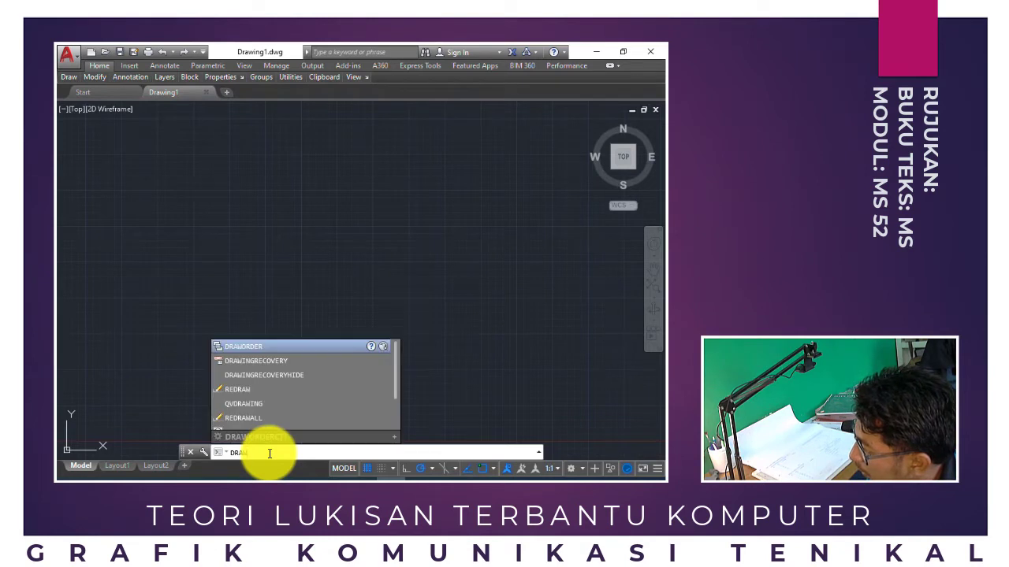
Enter LINE at the command line, choosing it from the autocomplete list
key("Escape")
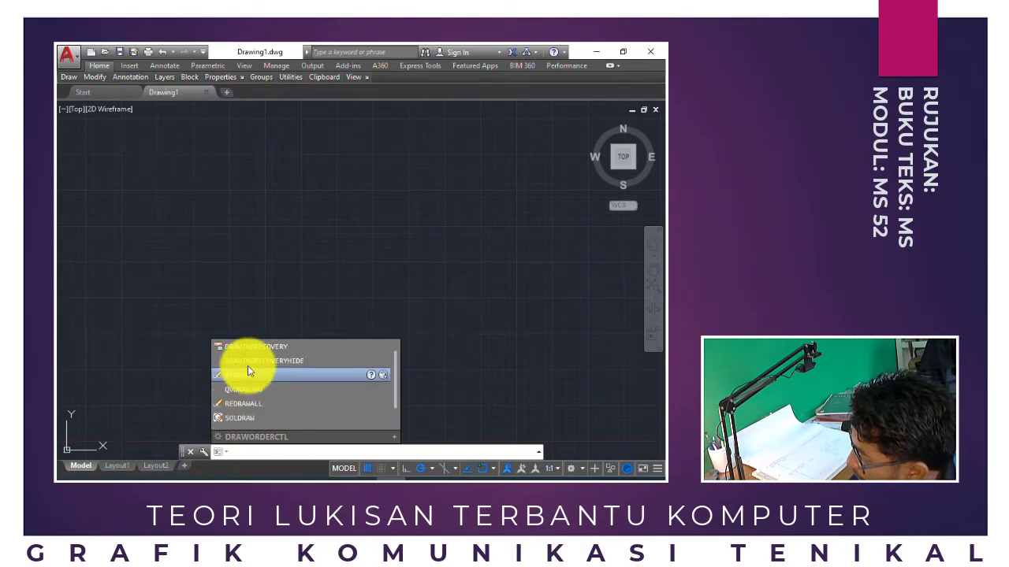
scroll(248, 406, "down", 1)
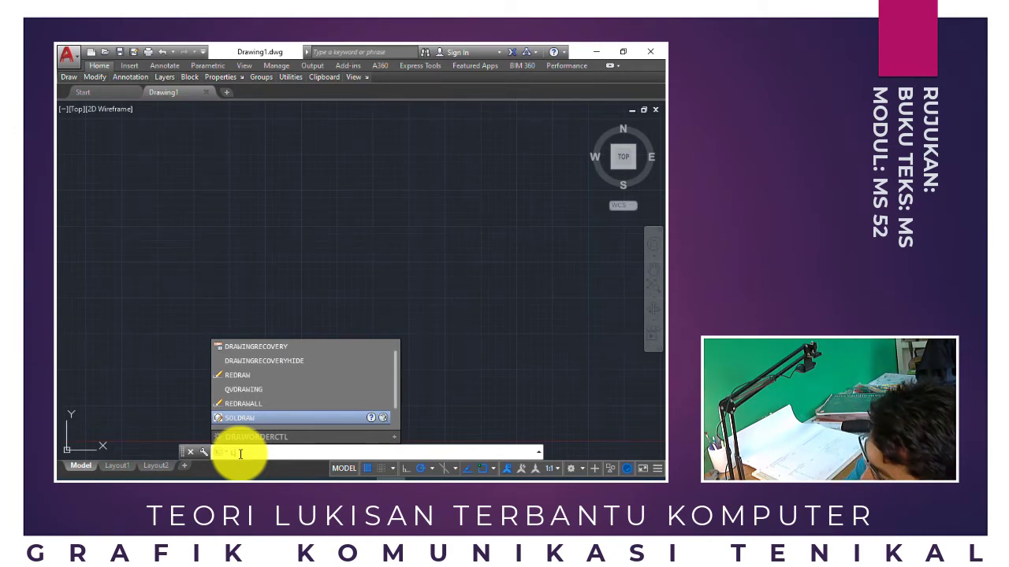
type("LINE")
scroll(248, 403, "down", 1)
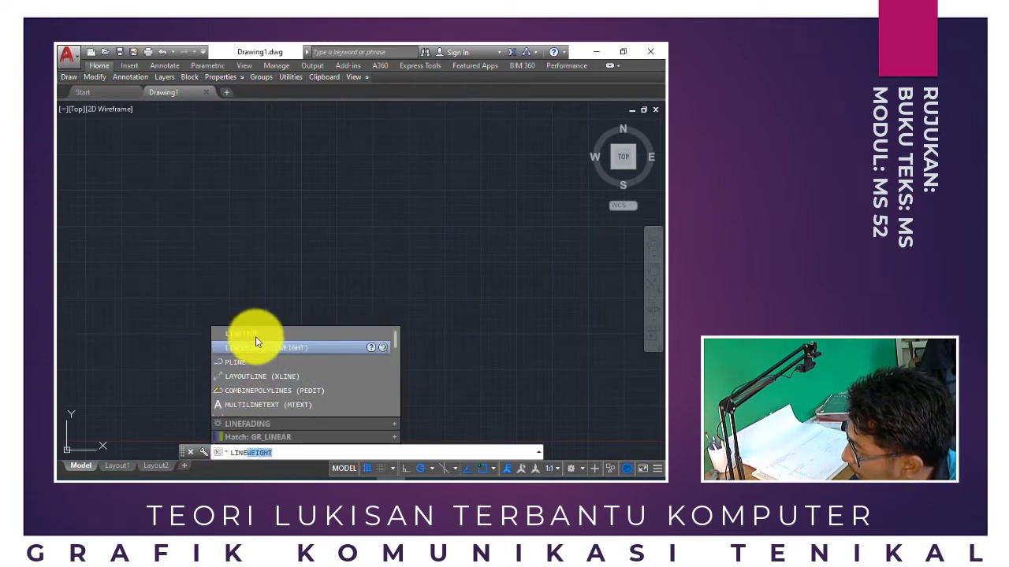
left_click(307, 454)
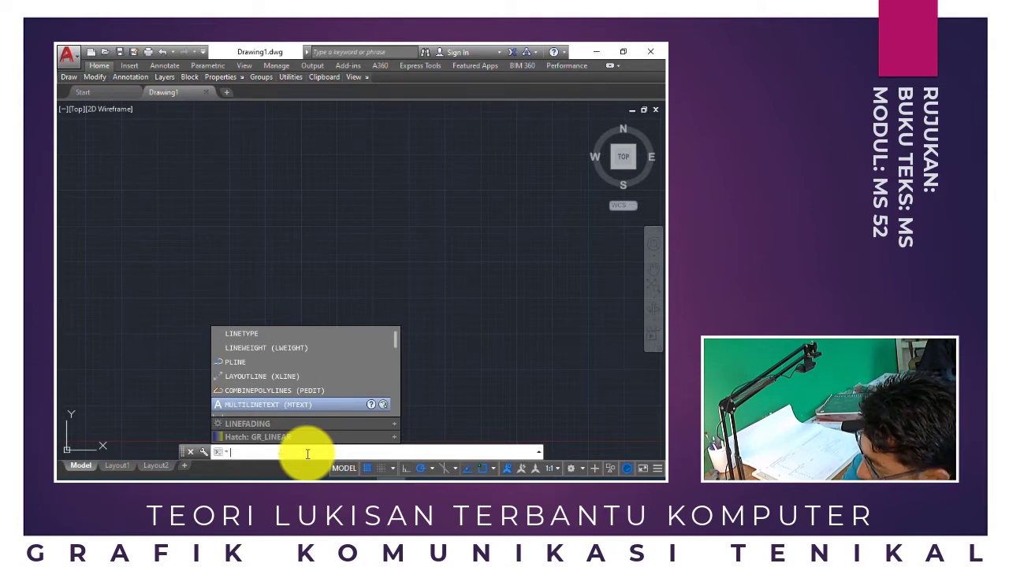
key("Escape")
type("L")
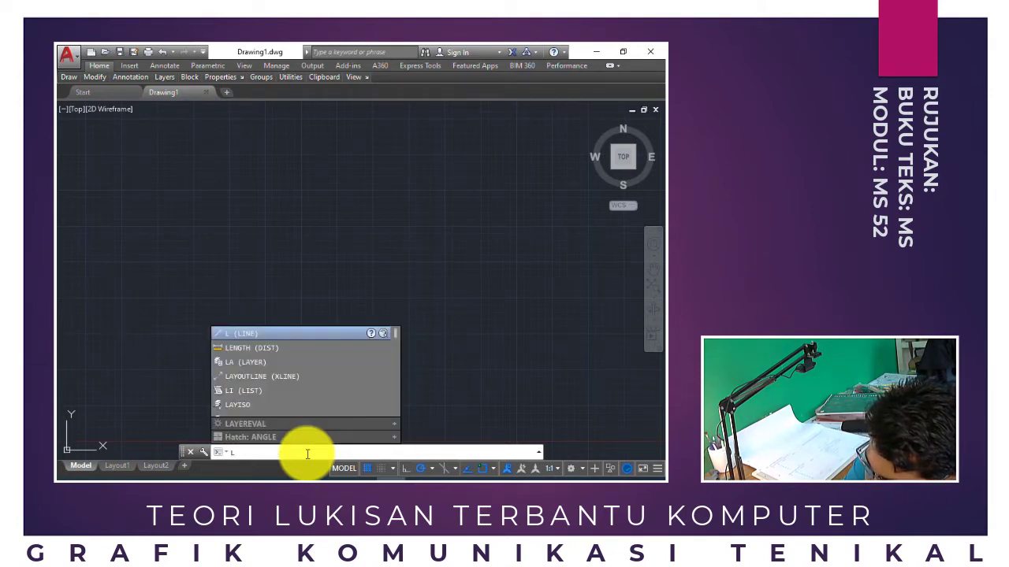
type("INE")
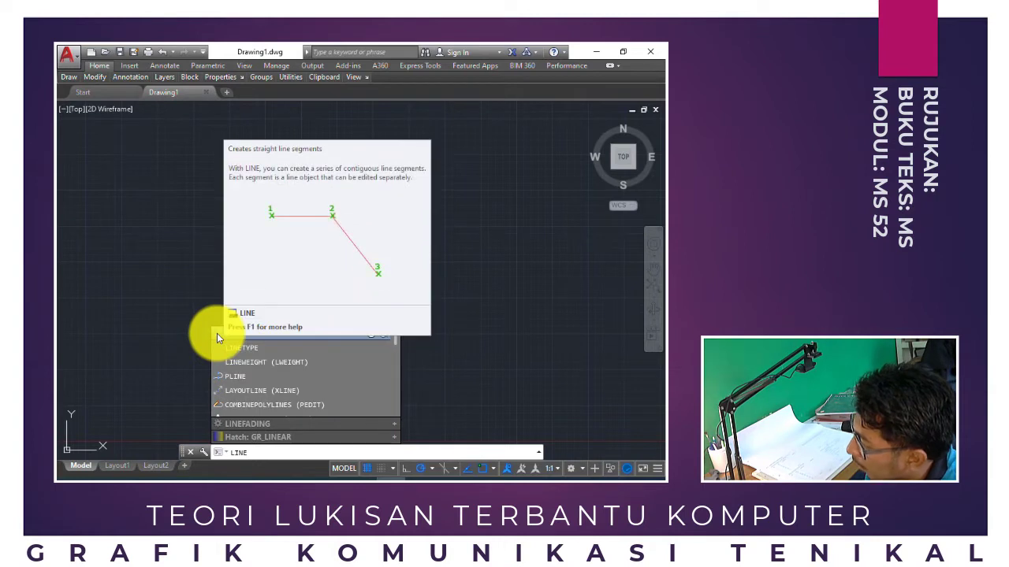
mouse_move(237, 334)
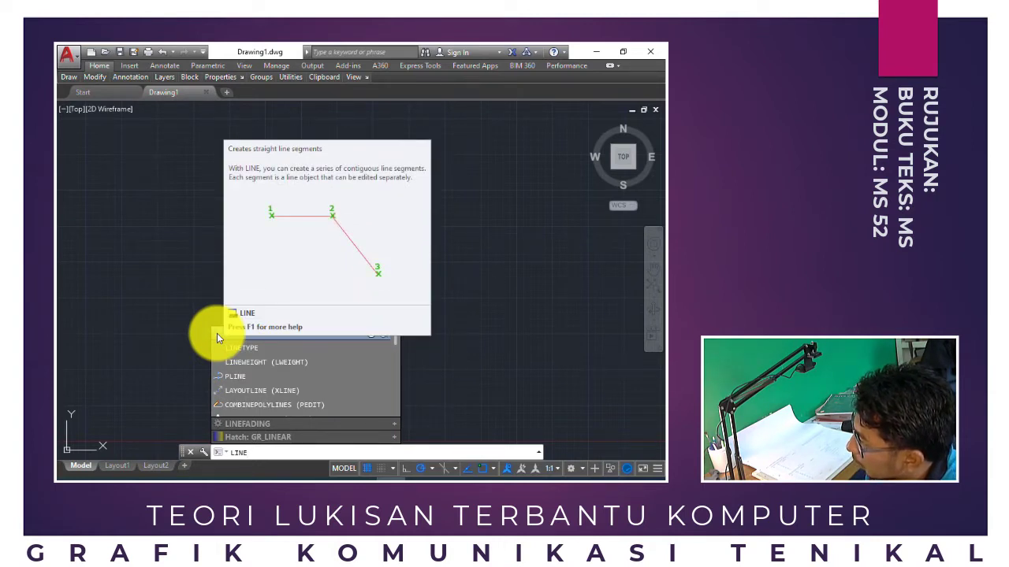
left_click(218, 333)
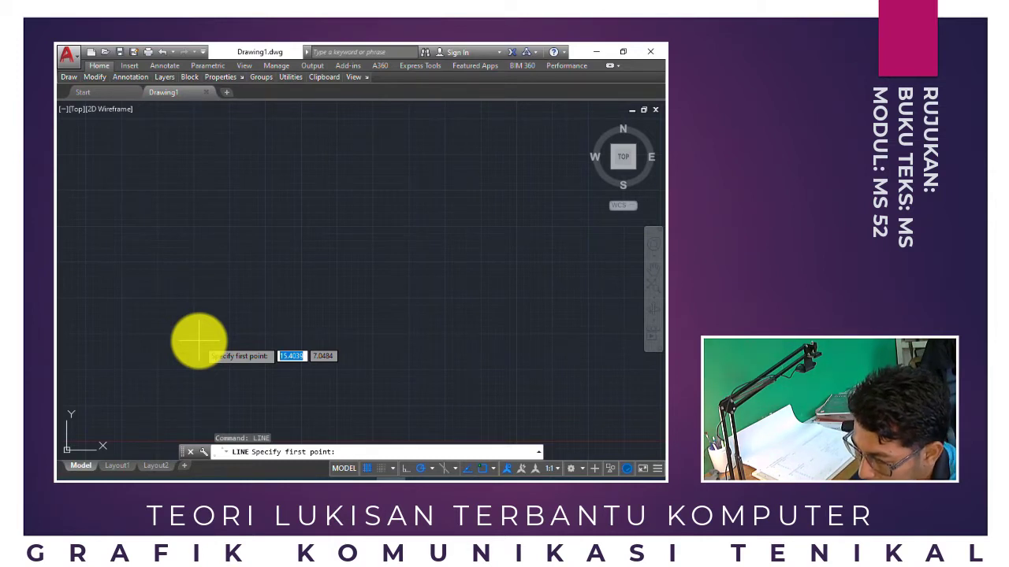
Enter 50 as the first point, then undo that mistaken point with UN
type("50")
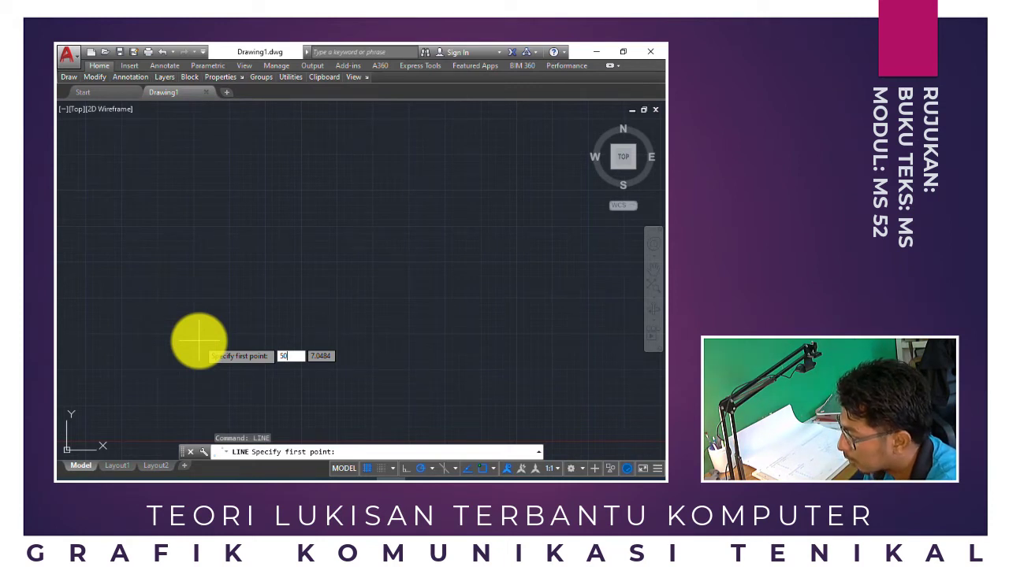
key("Return")
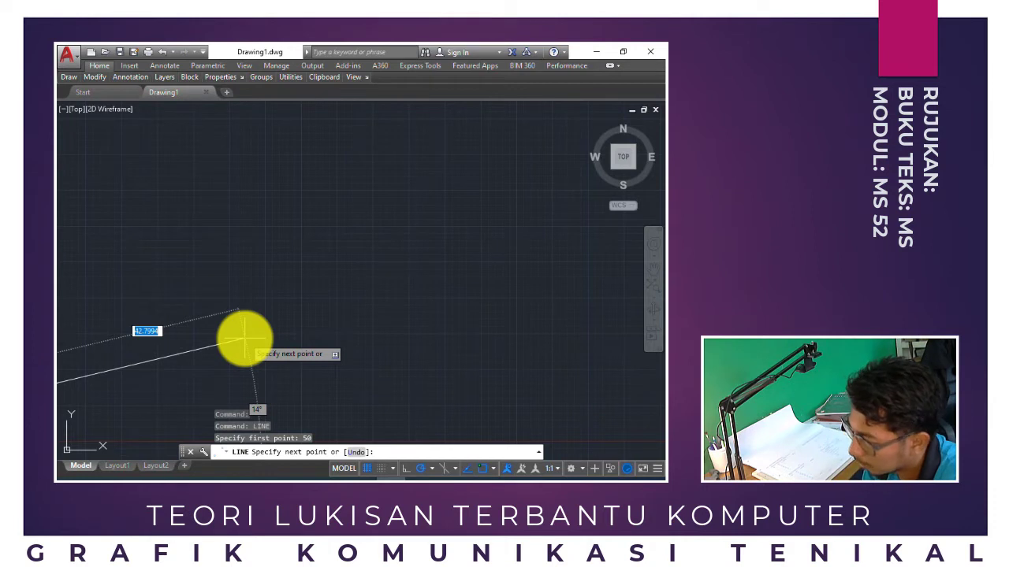
type("UNDO")
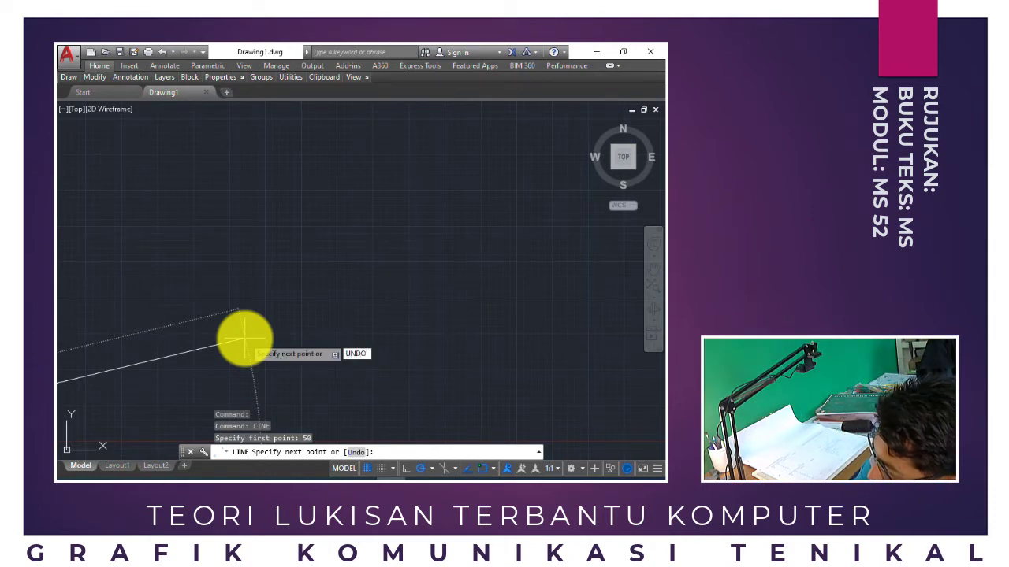
key("Return")
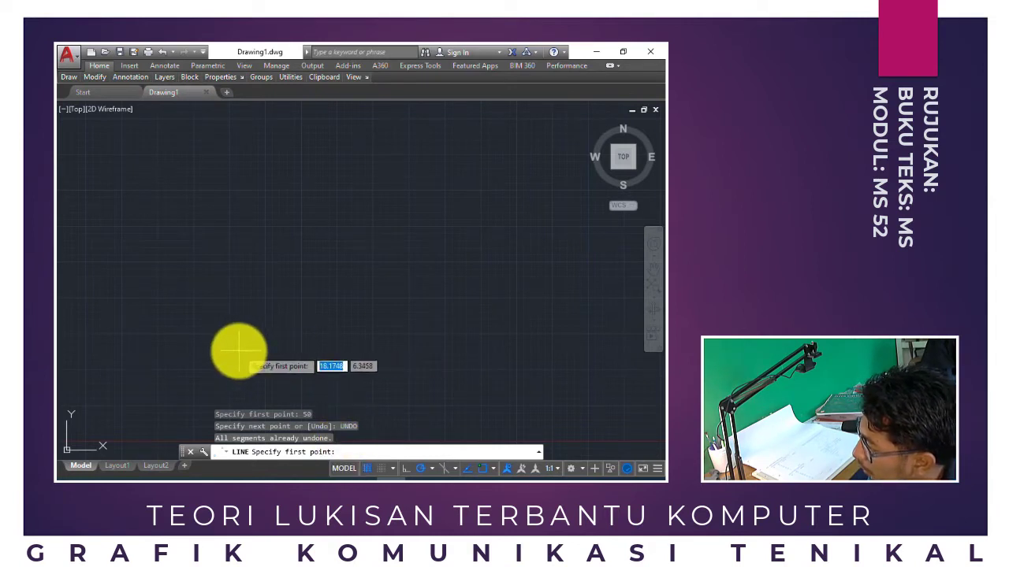
Place the line's first point at X 50, Y 50 via dynamic input
type("50")
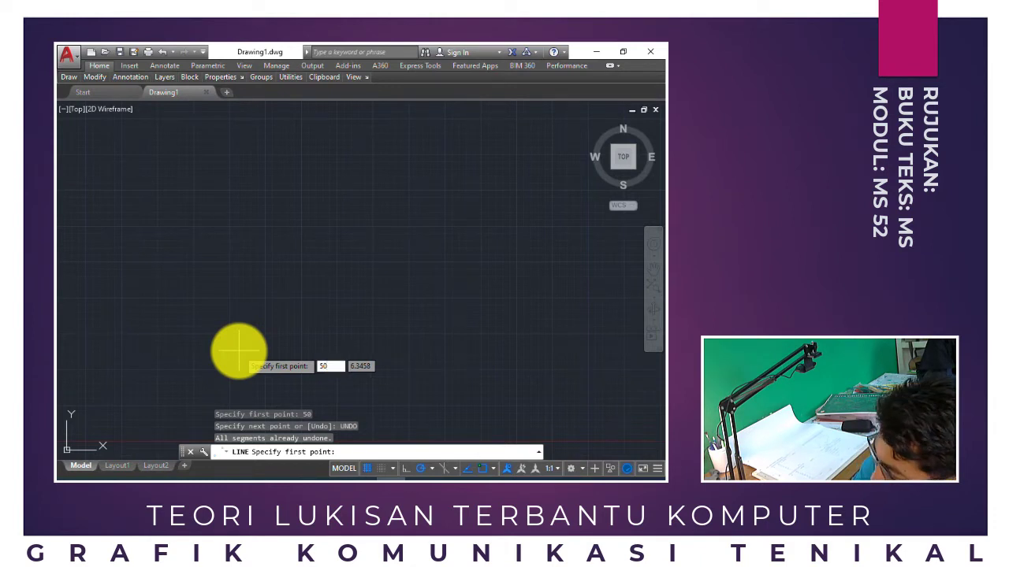
key("Tab")
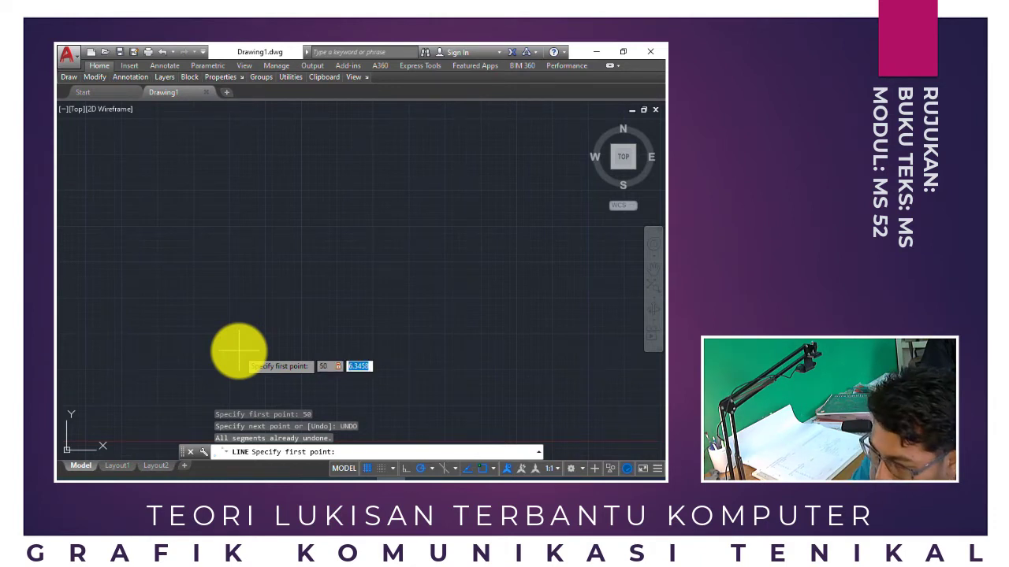
type("50")
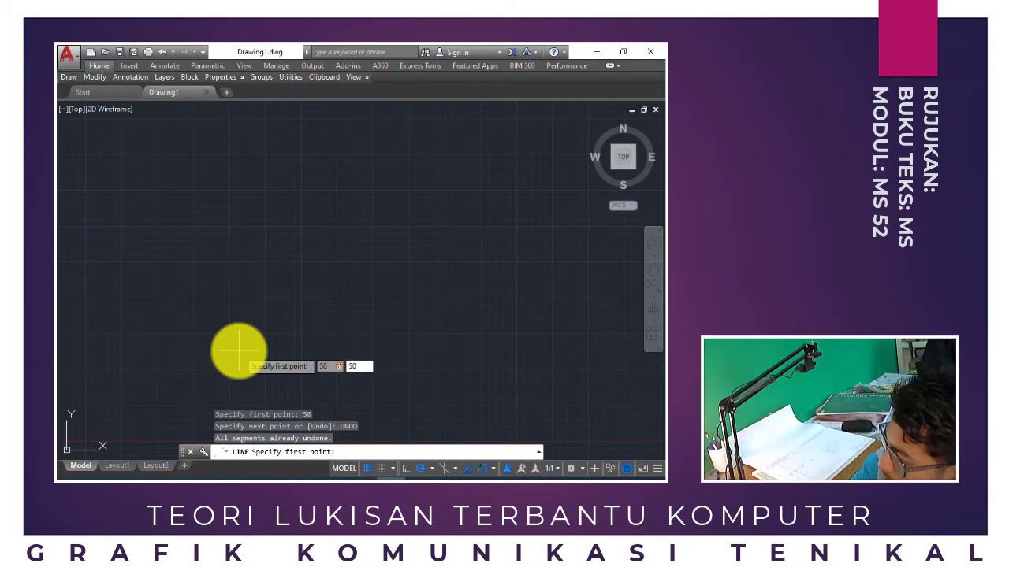
key("Return")
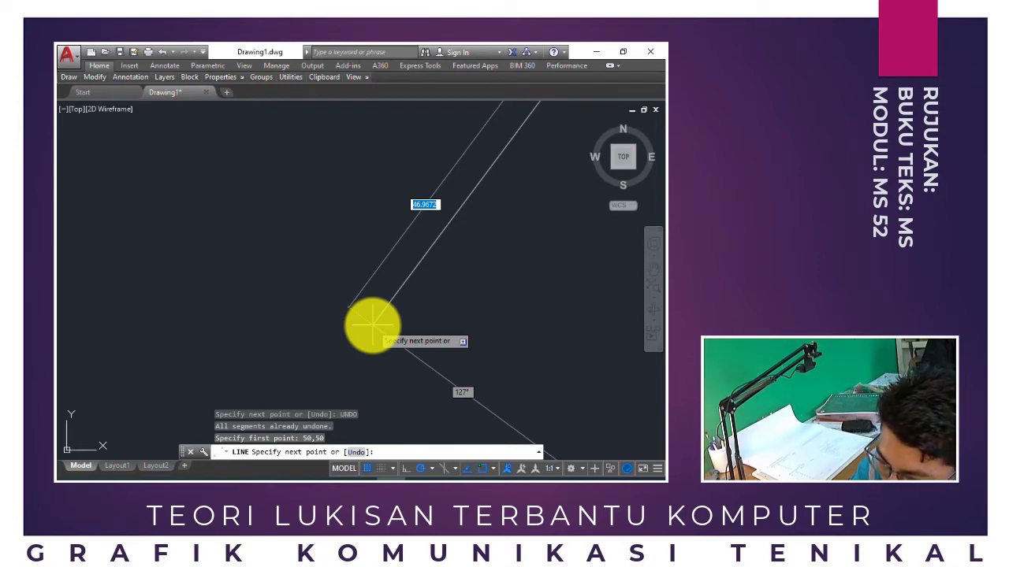
Draw a 50-unit side at angle 0 from the 50,50 start point
key("Tab")
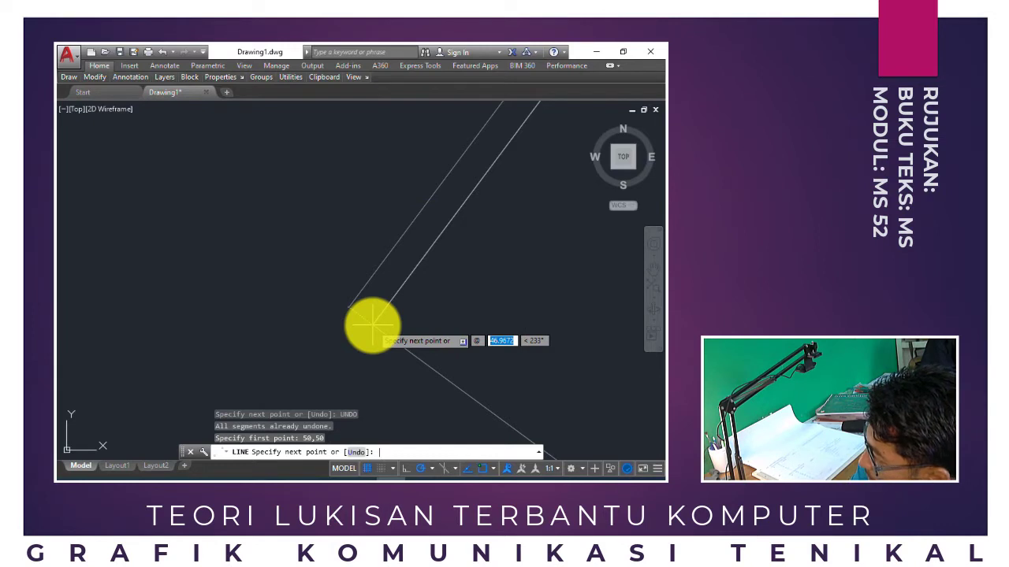
type("50")
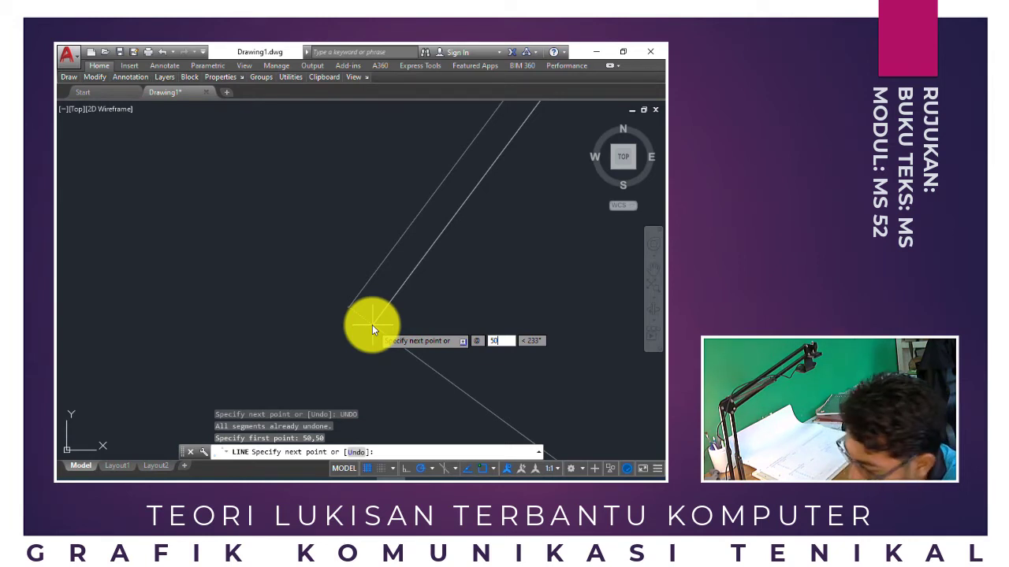
key("Tab")
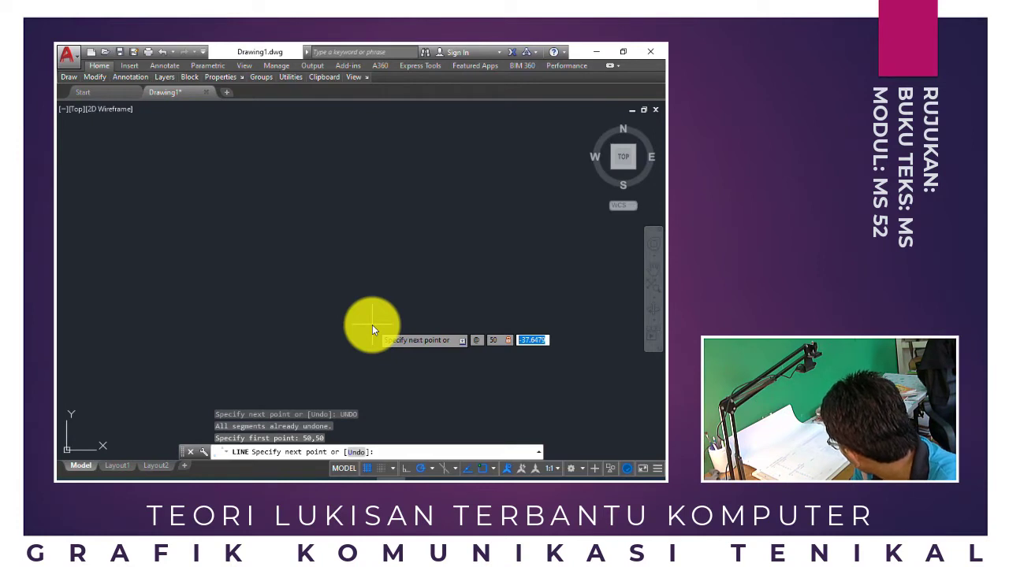
type("0")
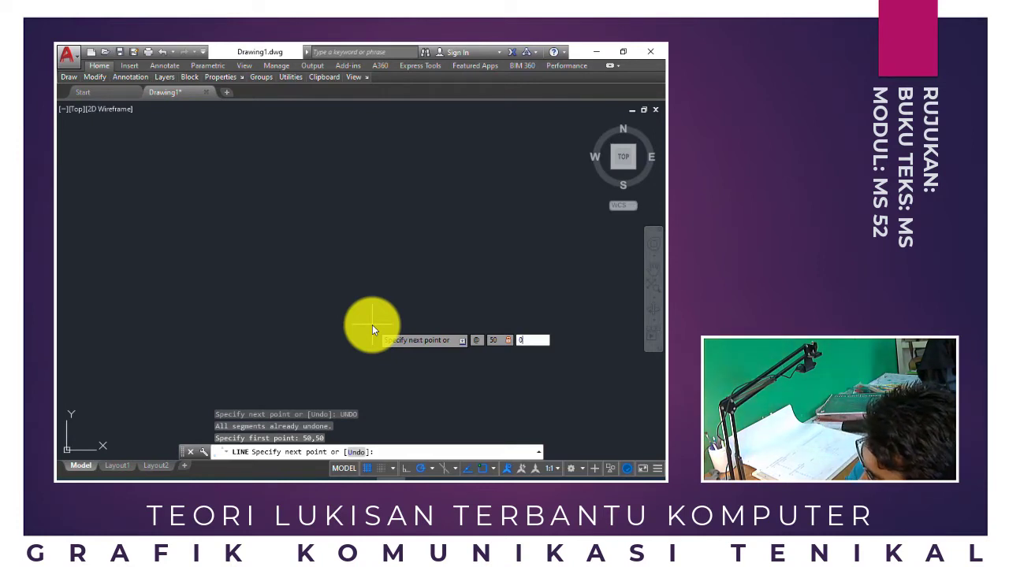
key("Return")
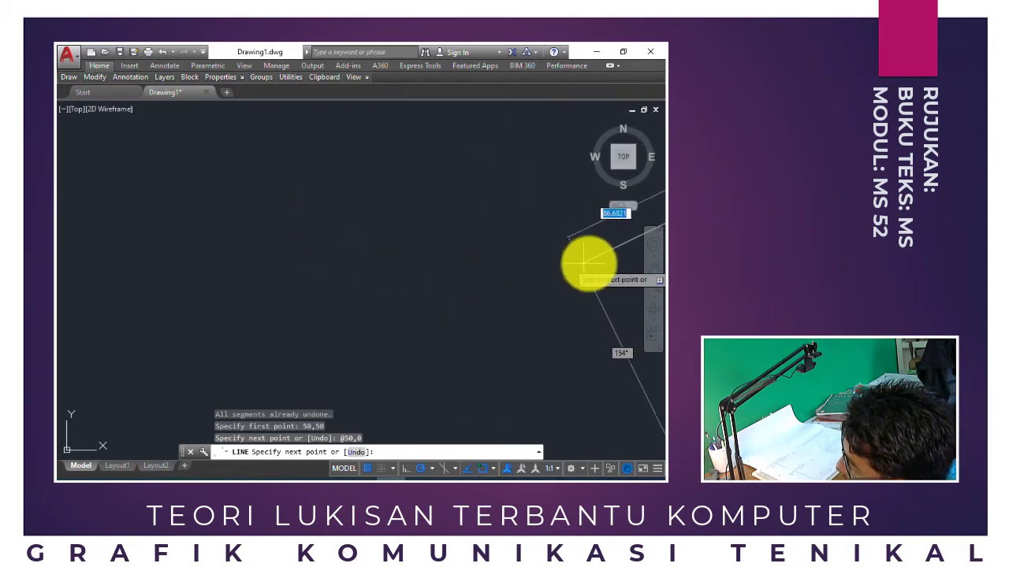
Zoom the view to locate the 50-unit base line, then end LINE
left_click(653, 289)
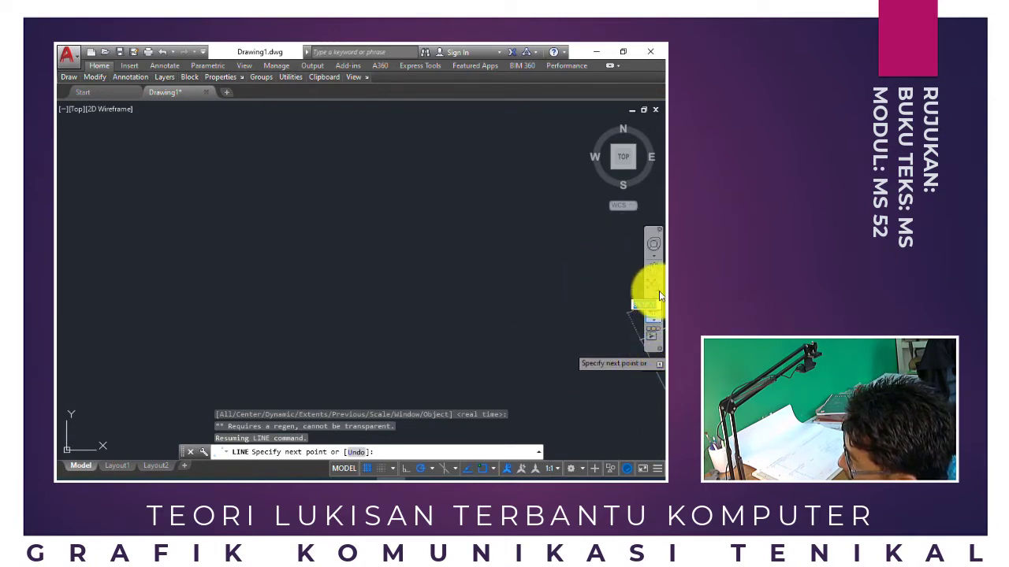
left_click(655, 268)
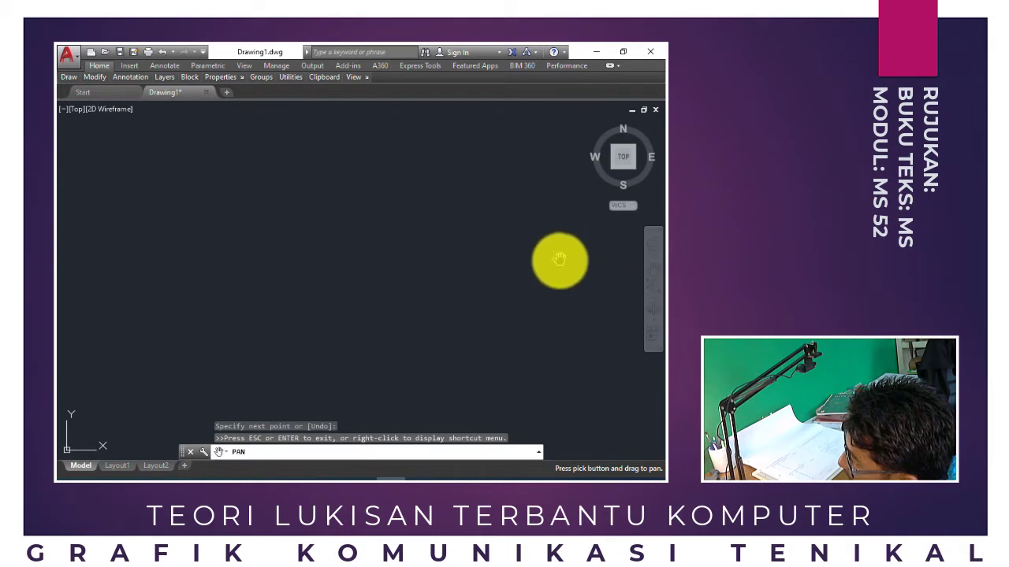
left_click(653, 287)
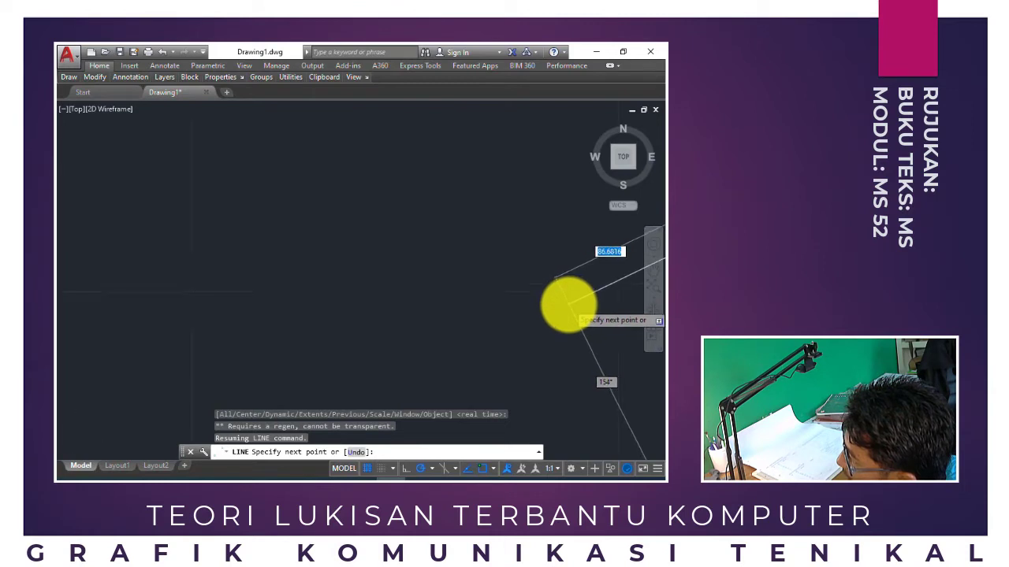
scroll(567, 303, "down", 1)
scroll(567, 304, "down", 2)
scroll(567, 303, "up", 3)
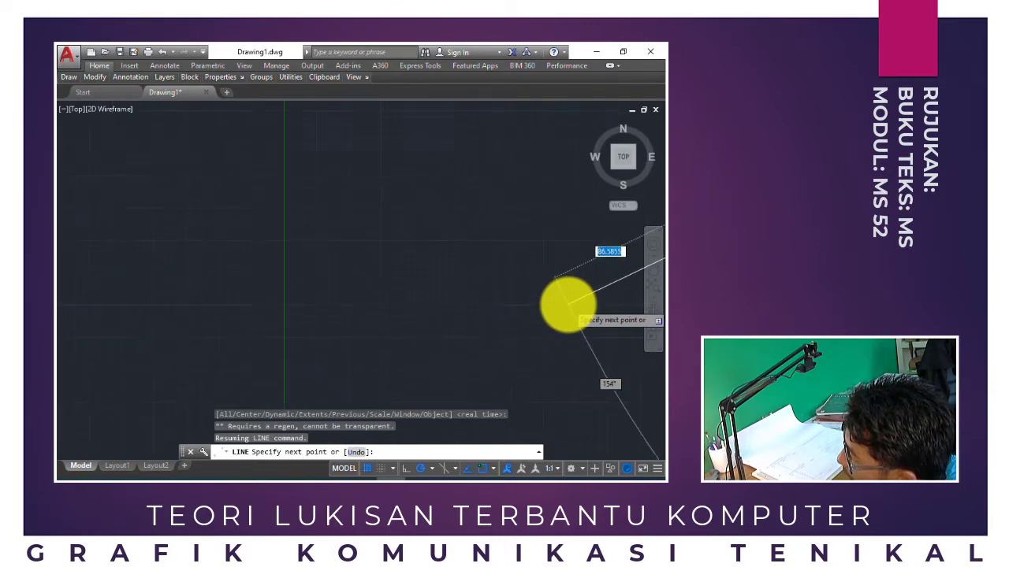
scroll(568, 304, "down", 2)
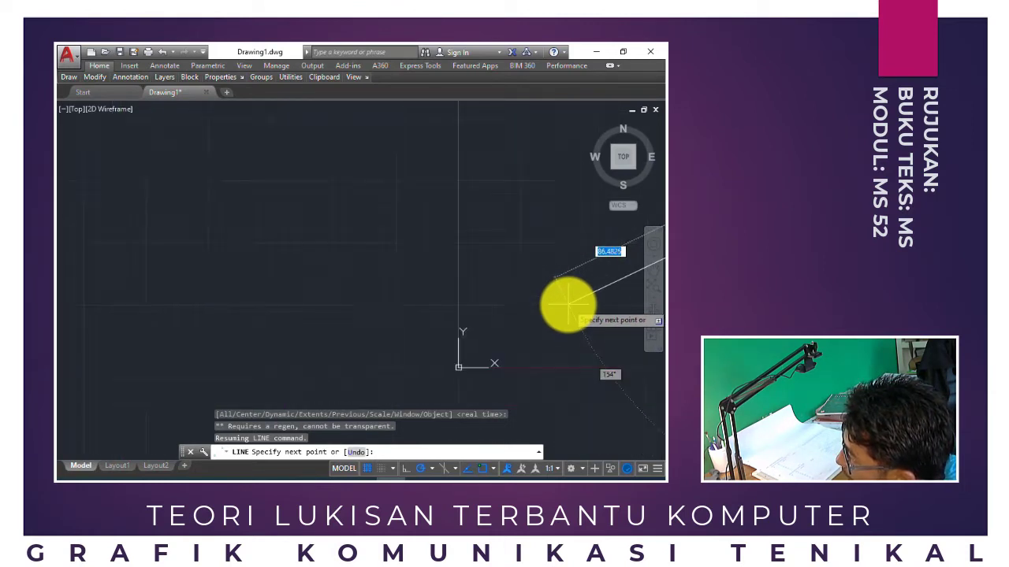
scroll(568, 303, "up", 2)
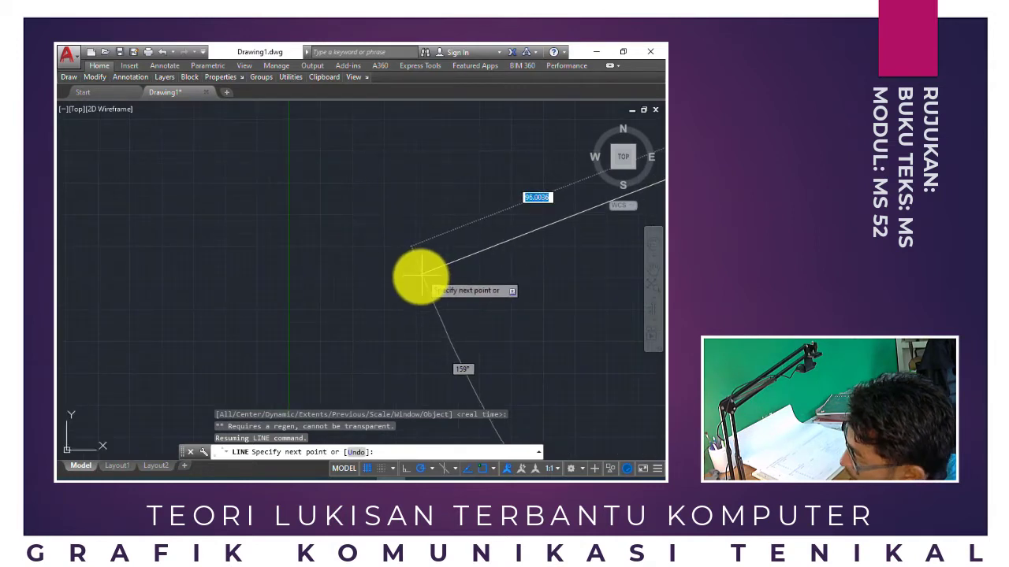
key("Escape")
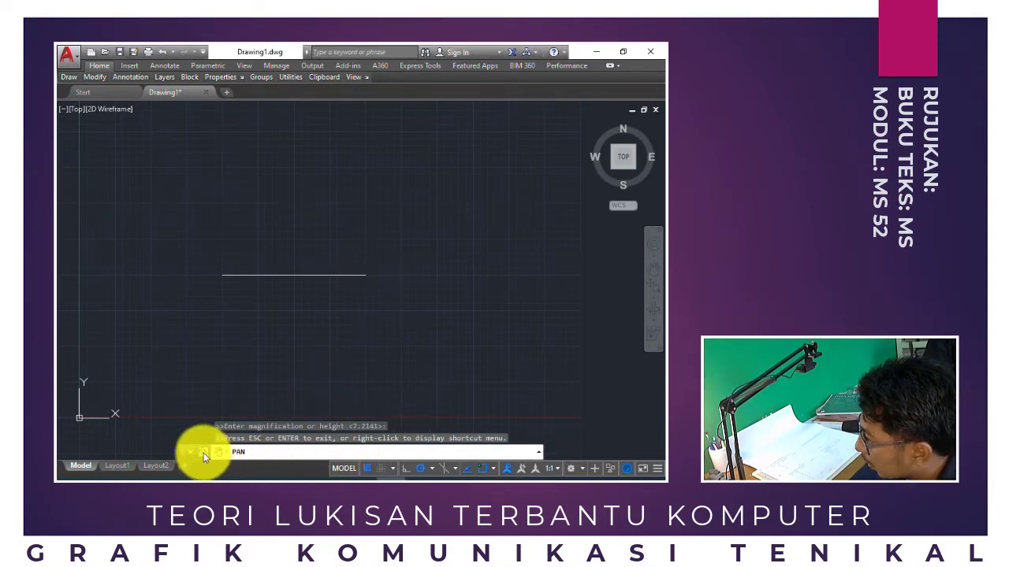
Restart LINE from recent commands at the base line's right end, then check the worksheet
left_click(224, 452)
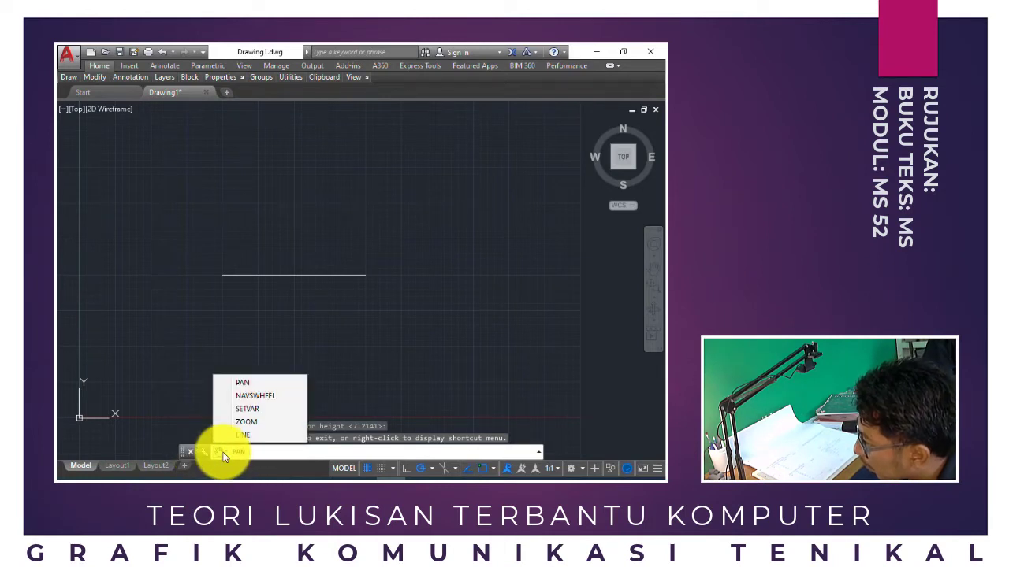
left_click(239, 436)
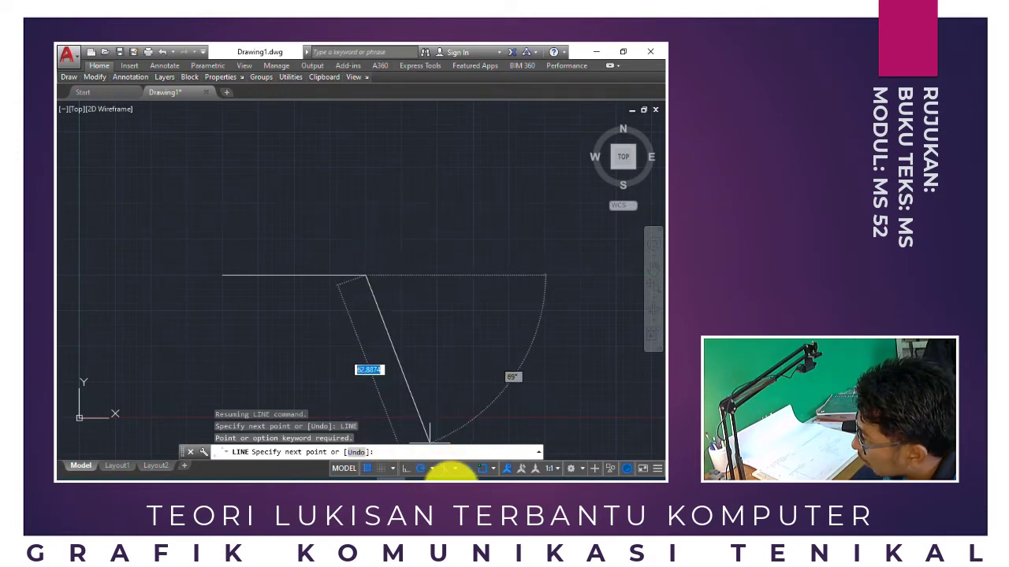
left_click(451, 473)
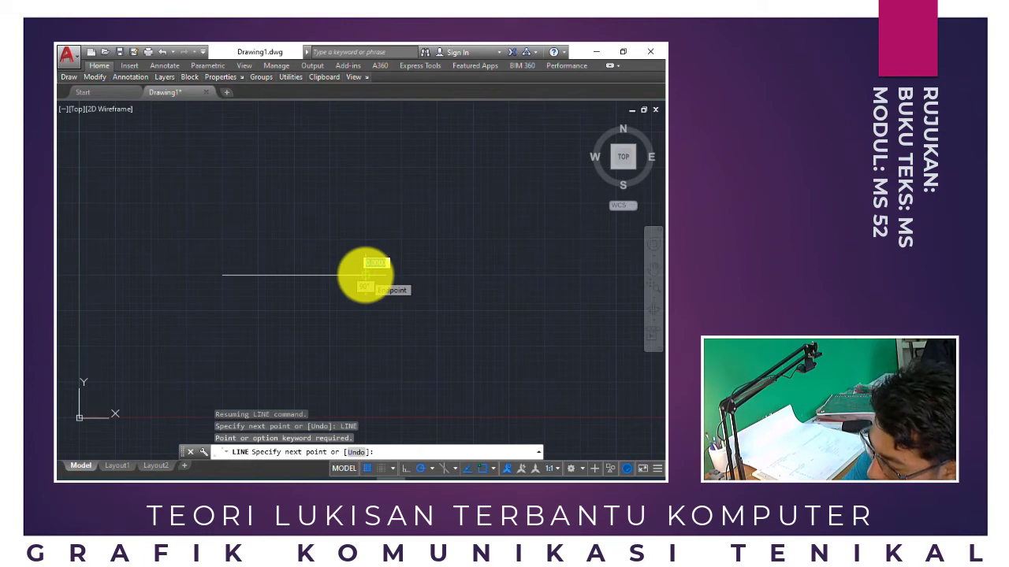
Cancel LINE and clear the half-typed SNAP command, keeping only the base line
key("Return")
type("s")
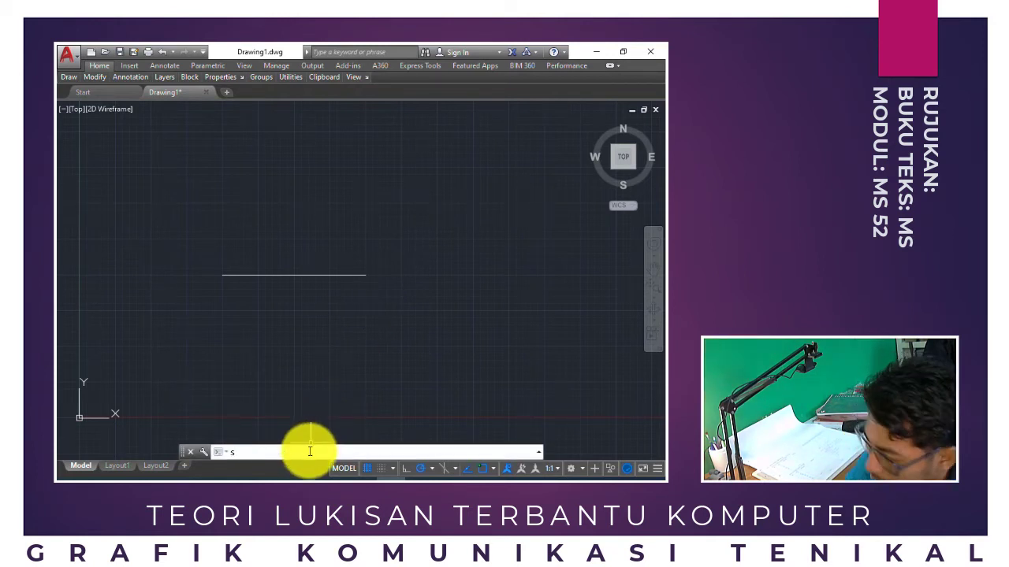
type("na")
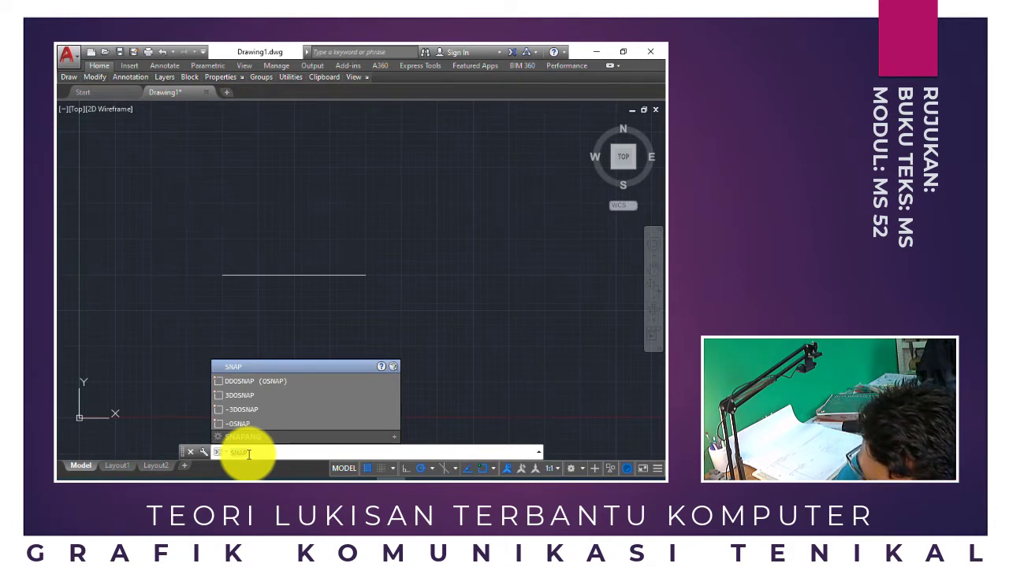
key("Escape")
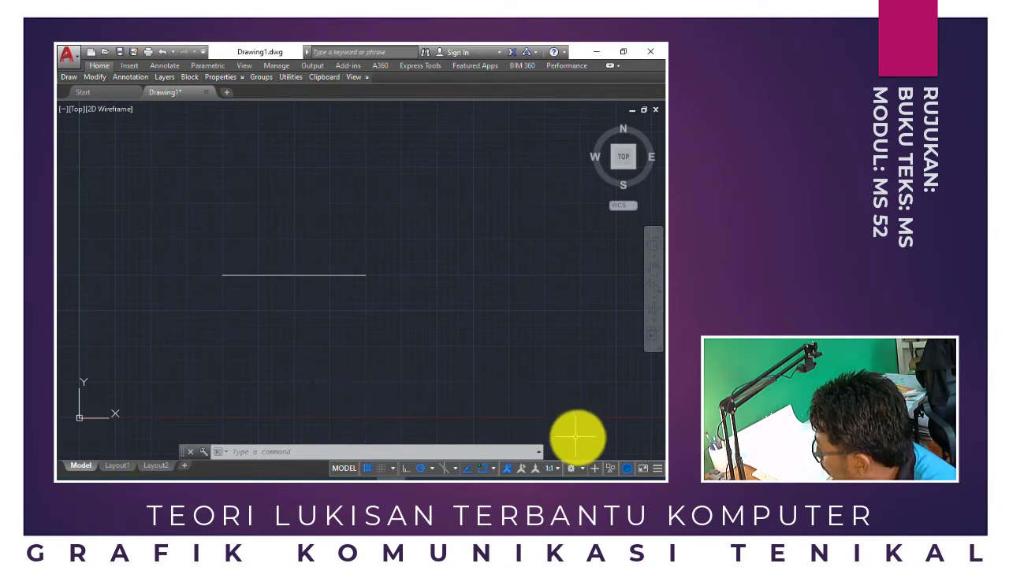
Check the isoplane and polar tracking angle options, then return to the command line
left_click(454, 467)
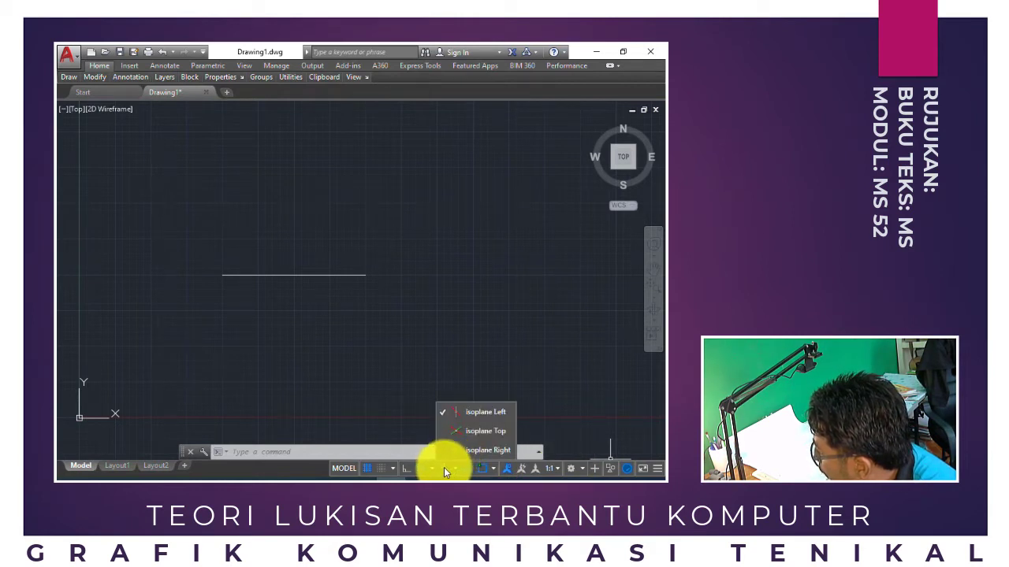
left_click(431, 469)
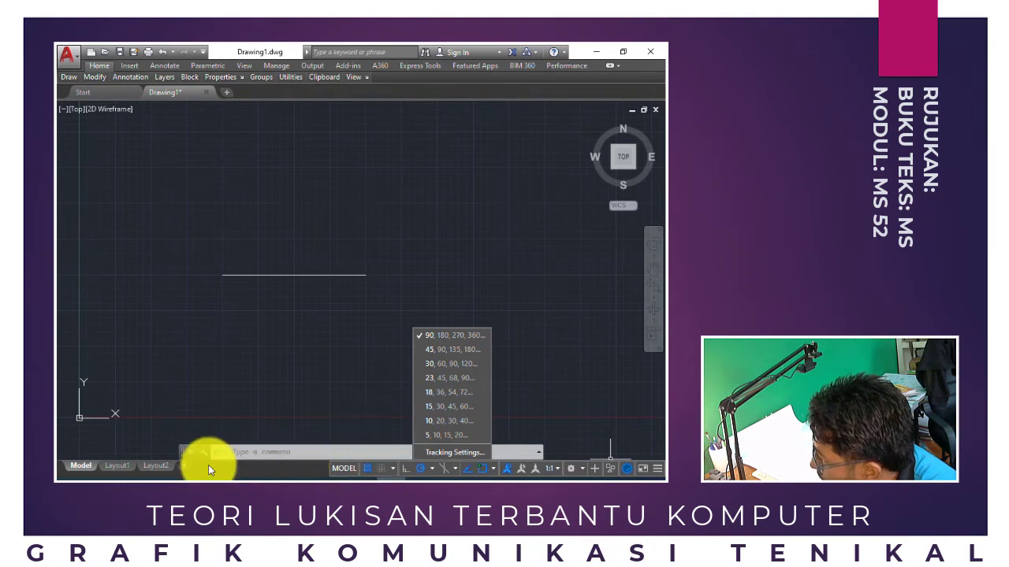
left_click(246, 454)
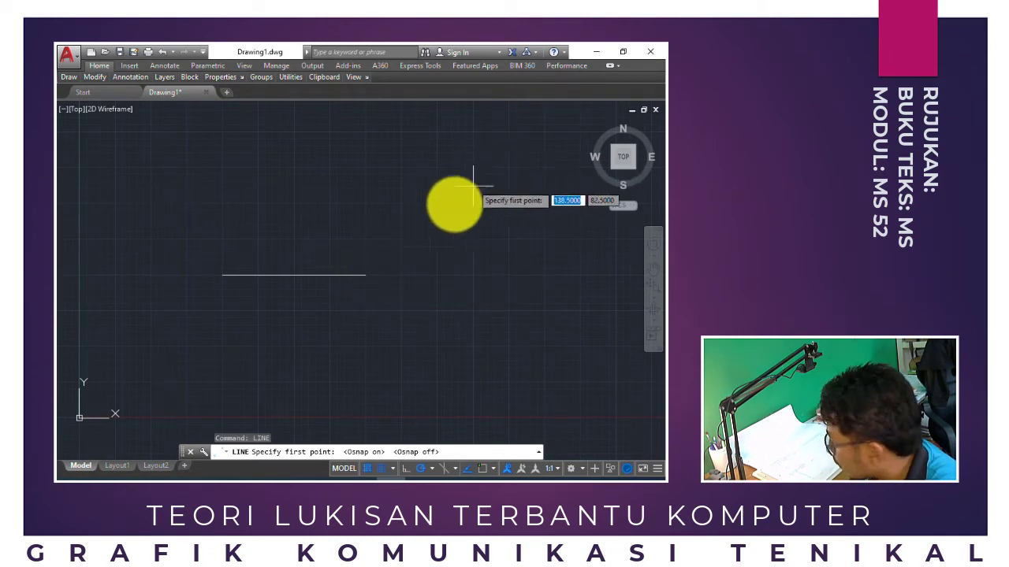
left_click(390, 470)
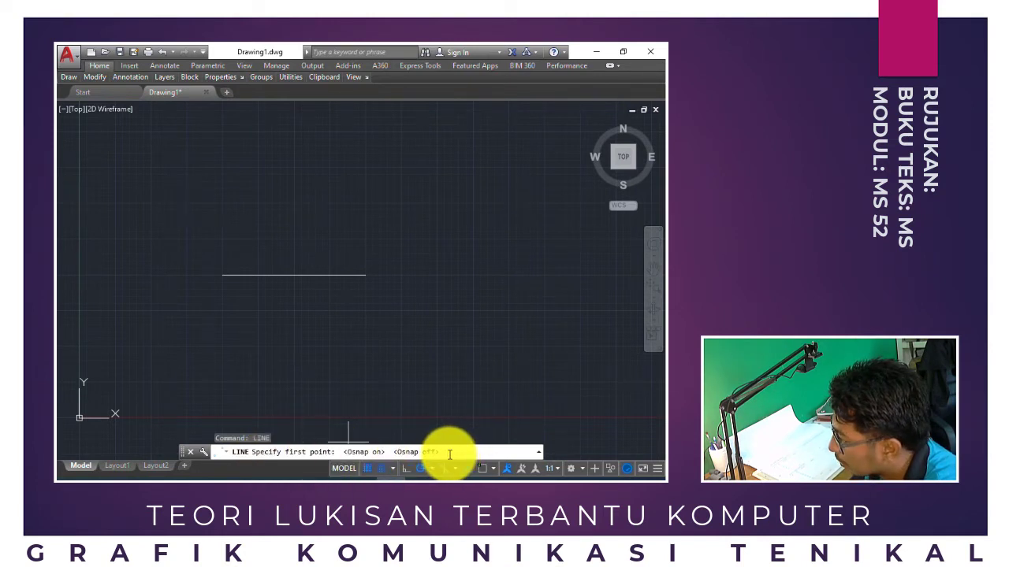
left_click(227, 451)
left_click(245, 372)
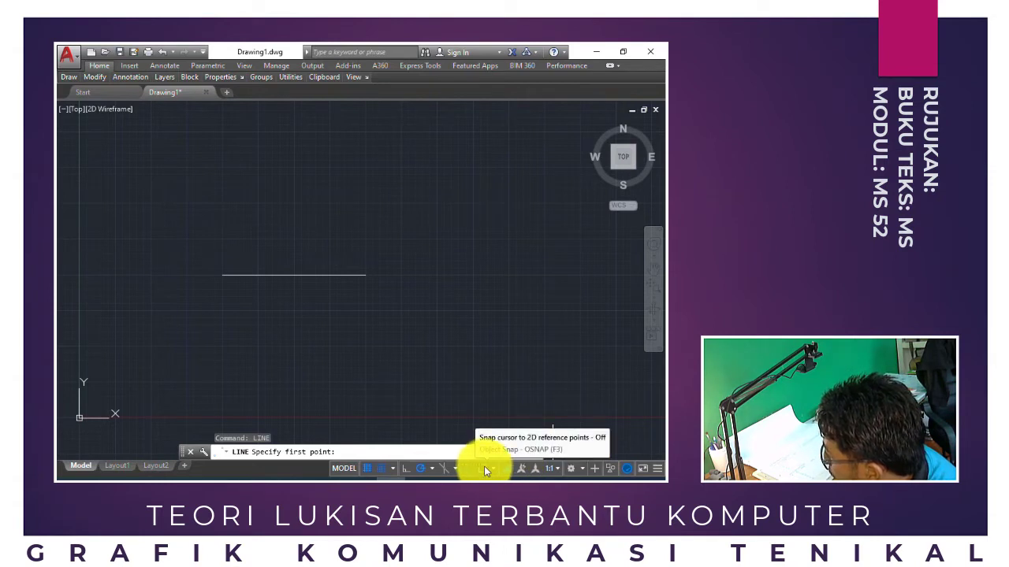
Turn object snap on and confirm the Endpoint, Midpoint and Extension snap types are enabled
left_click(484, 469)
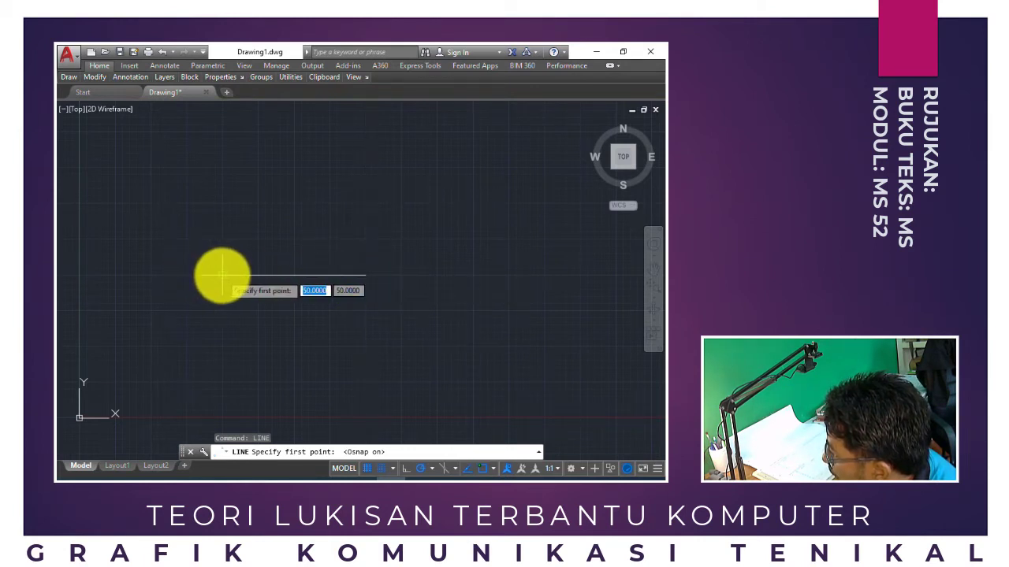
left_click(494, 466)
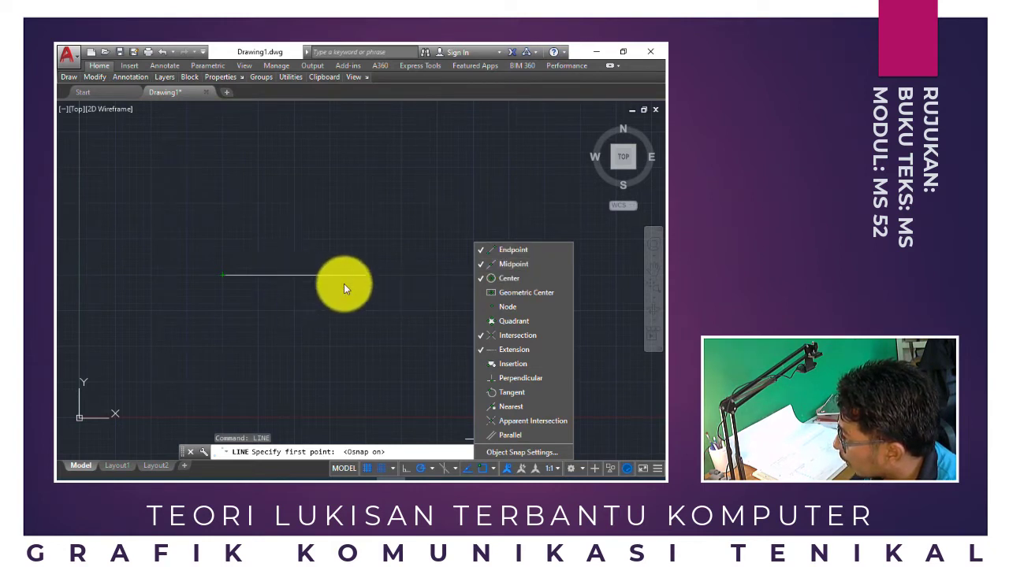
left_click(433, 280)
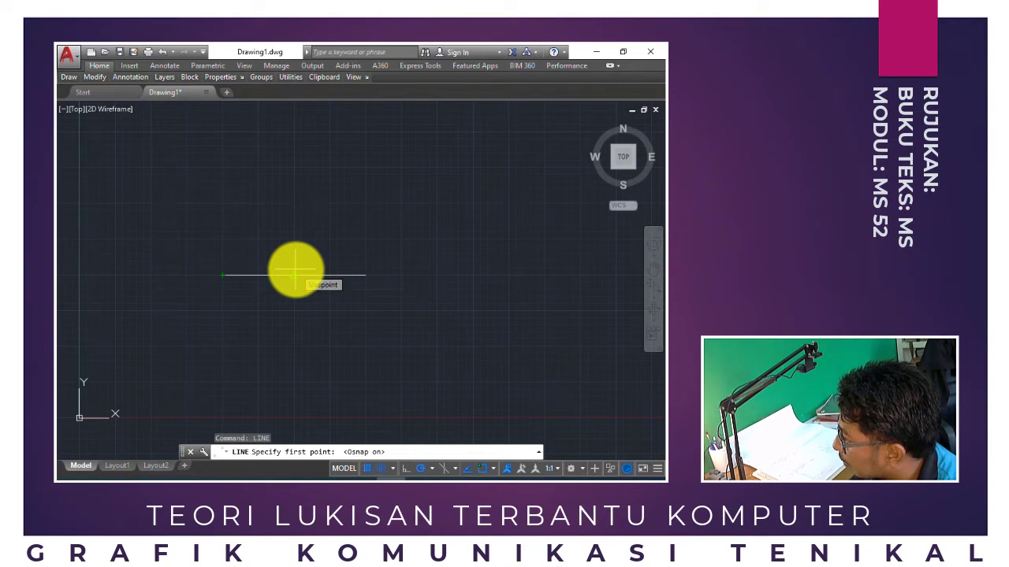
left_click(492, 467)
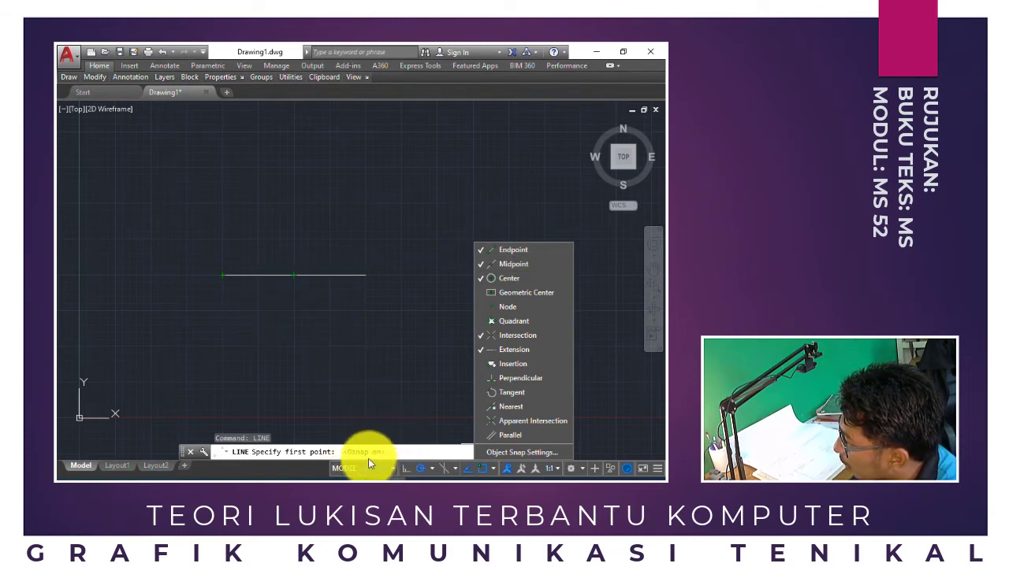
left_click(378, 410)
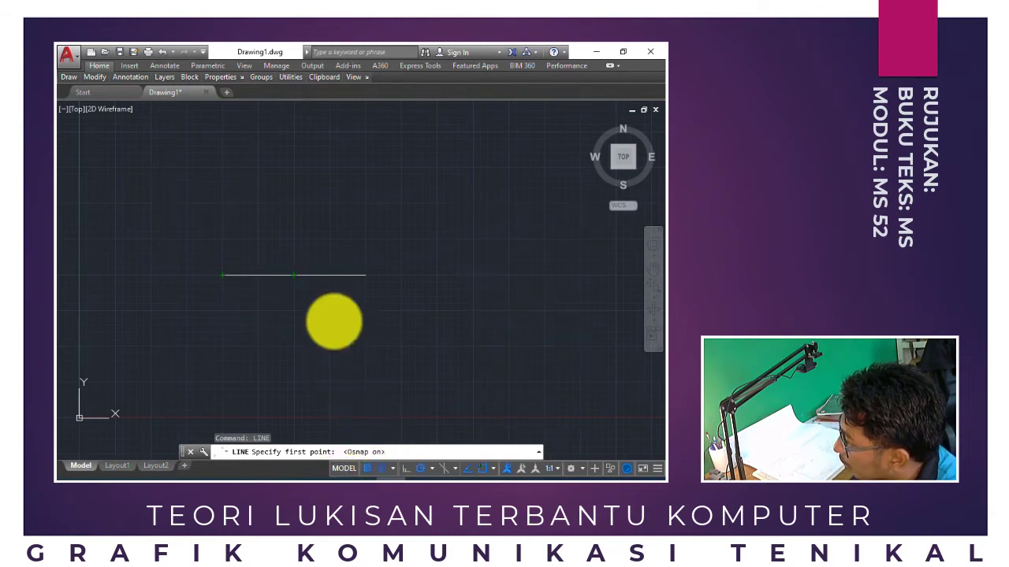
Pick the base line's right endpoint as the new line's first point
left_click(372, 276)
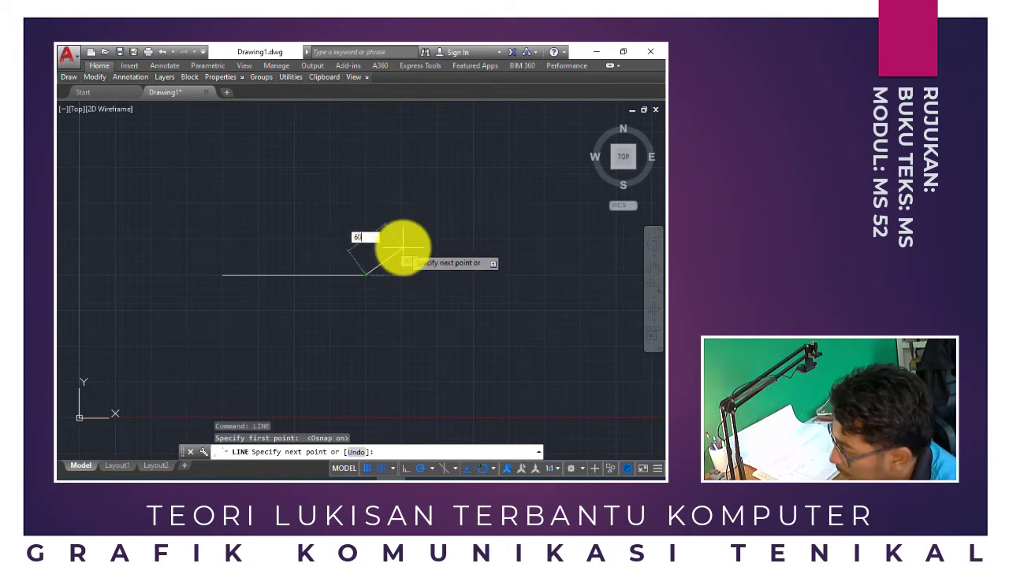
key("Tab")
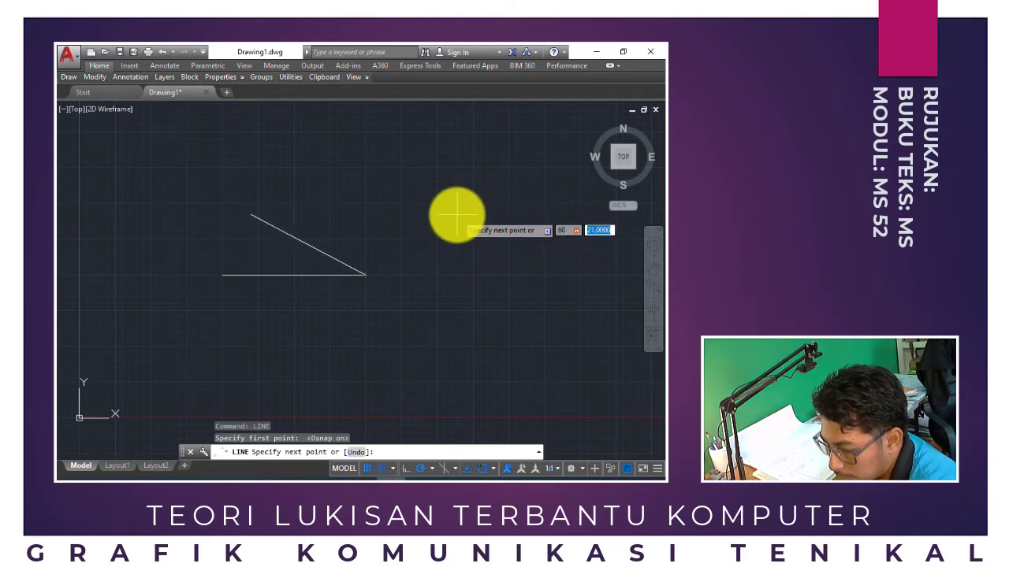
type("30")
key("Return")
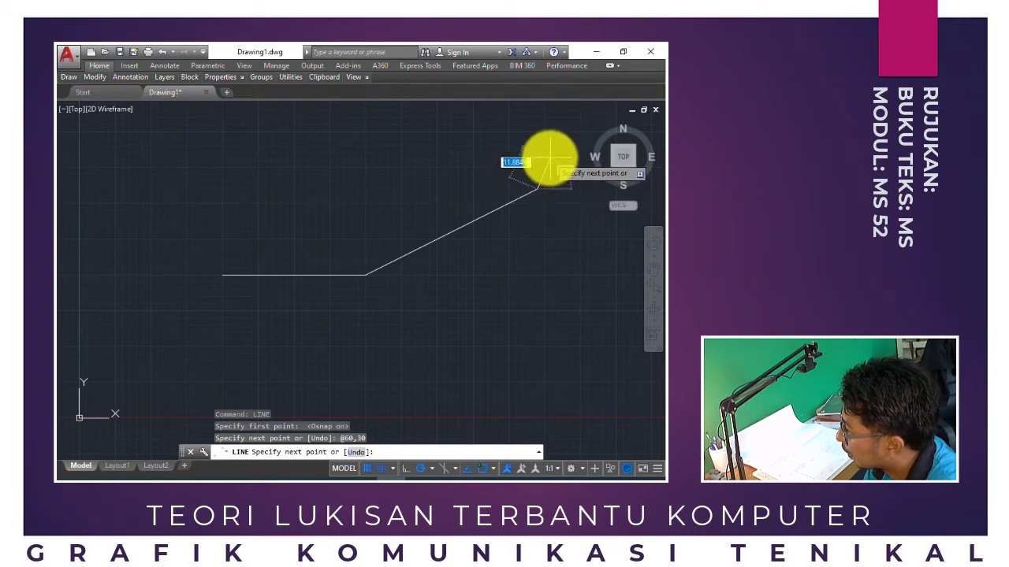
left_click(652, 288)
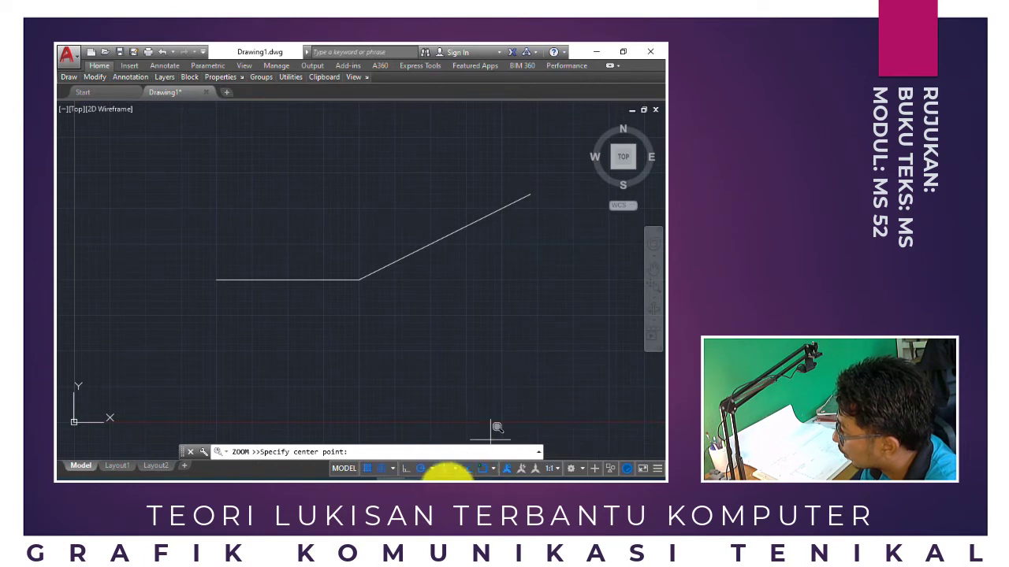
Switch to the Windows Camera view of the worksheet's polygon figure
left_click(450, 479)
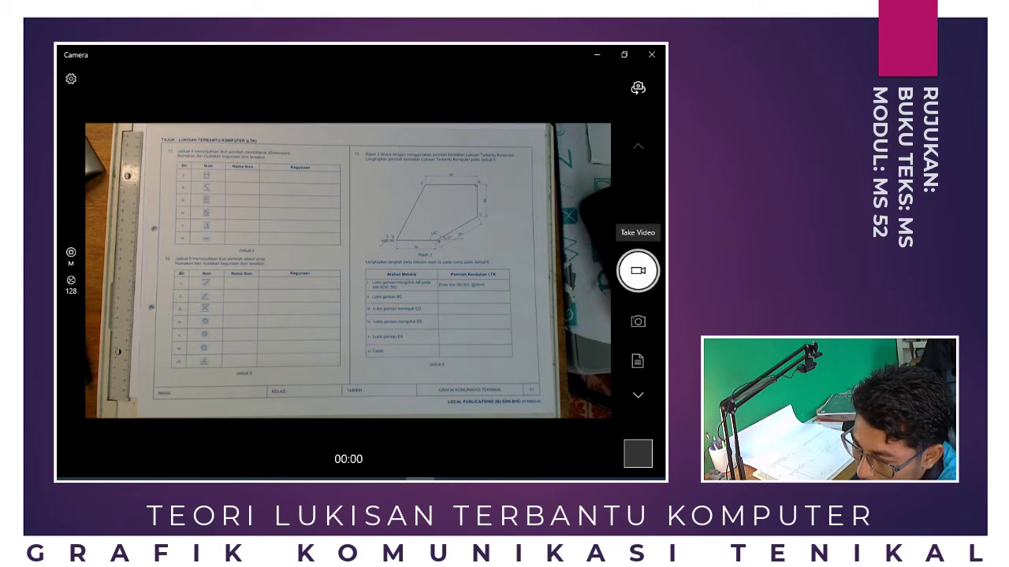
Record the worksheet's figure and command table on camera, then return to Drawing1
left_click(637, 270)
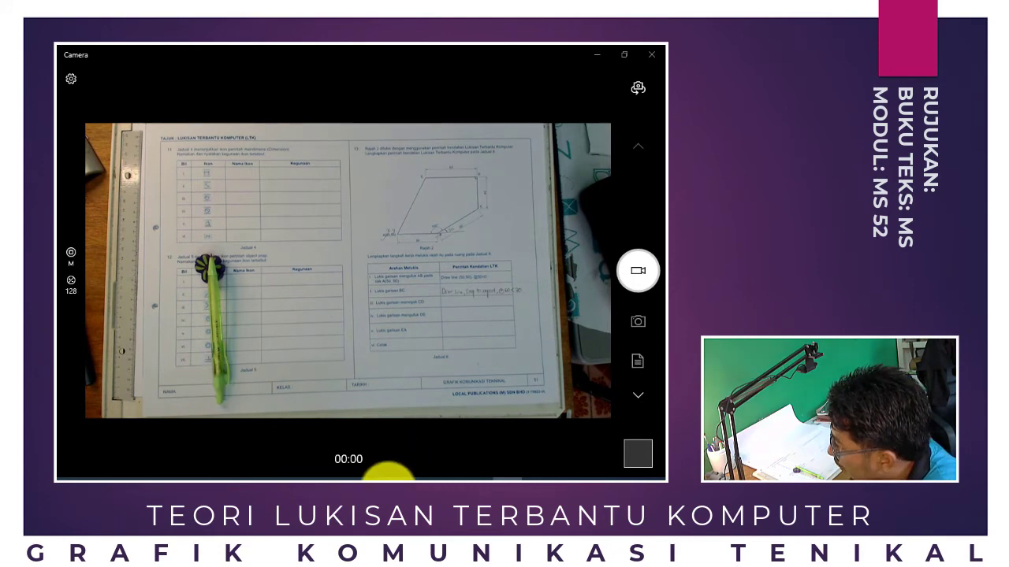
left_click(386, 473)
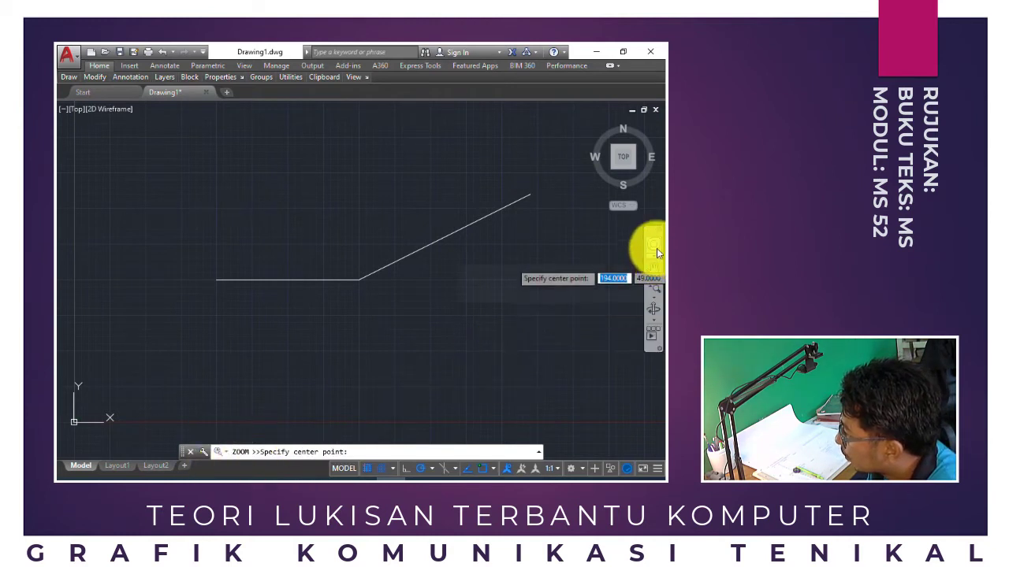
Start the PAN command from the navigation bar, dropping the pending zoom
left_click(654, 270)
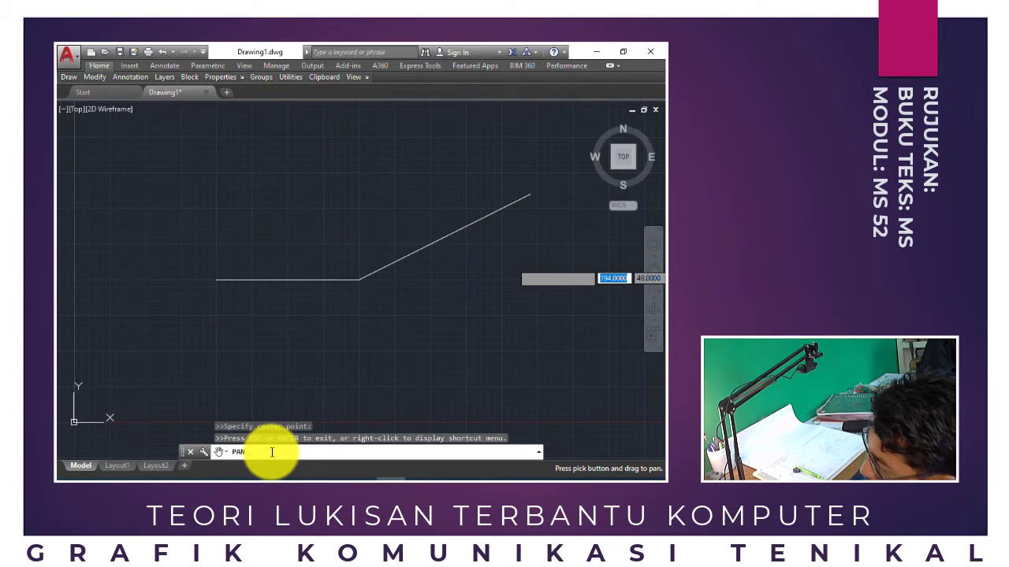
Resume LINE from the recent list and draw a 40-unit vertical side at 90°
left_click(227, 454)
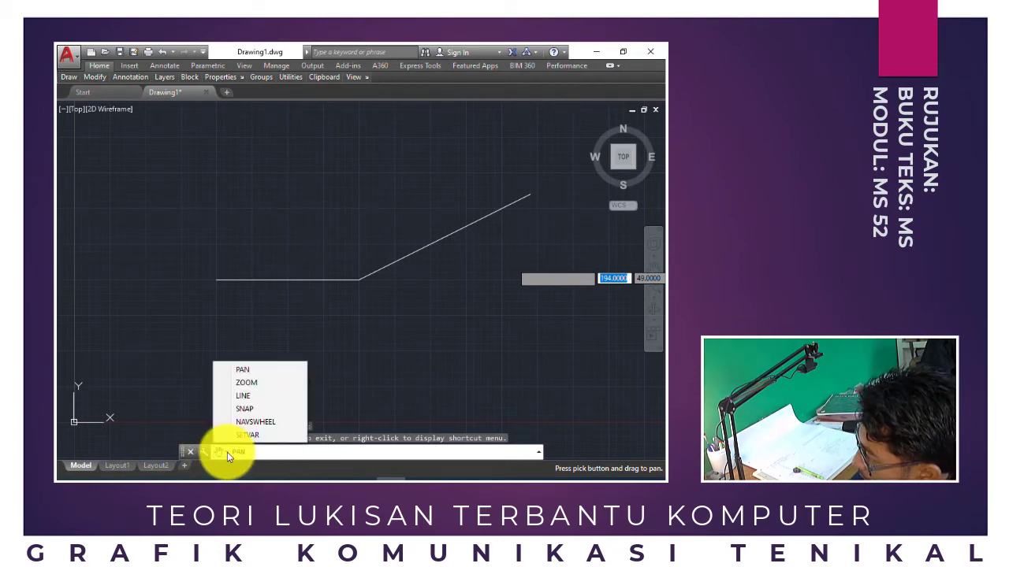
left_click(255, 397)
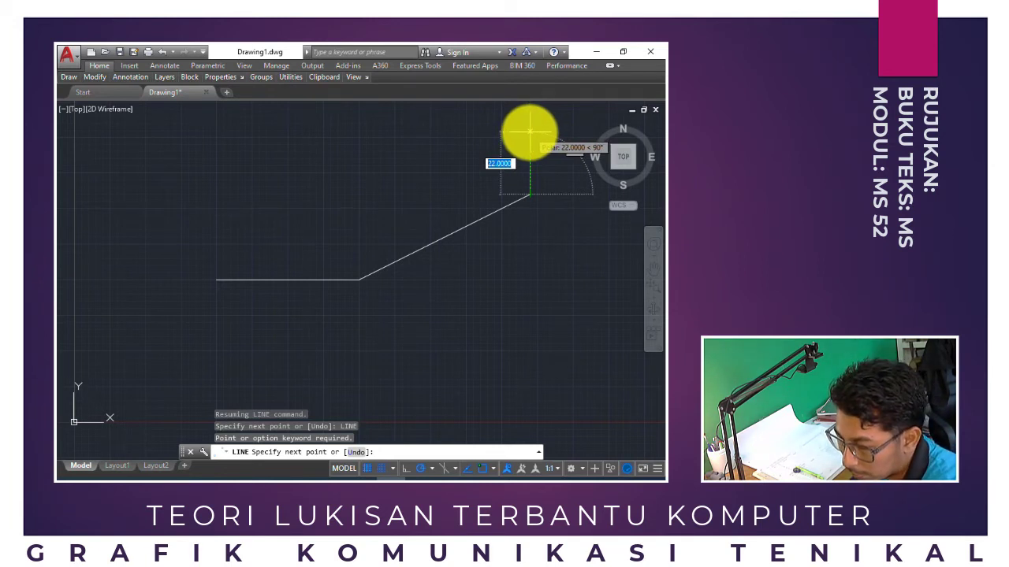
type("40")
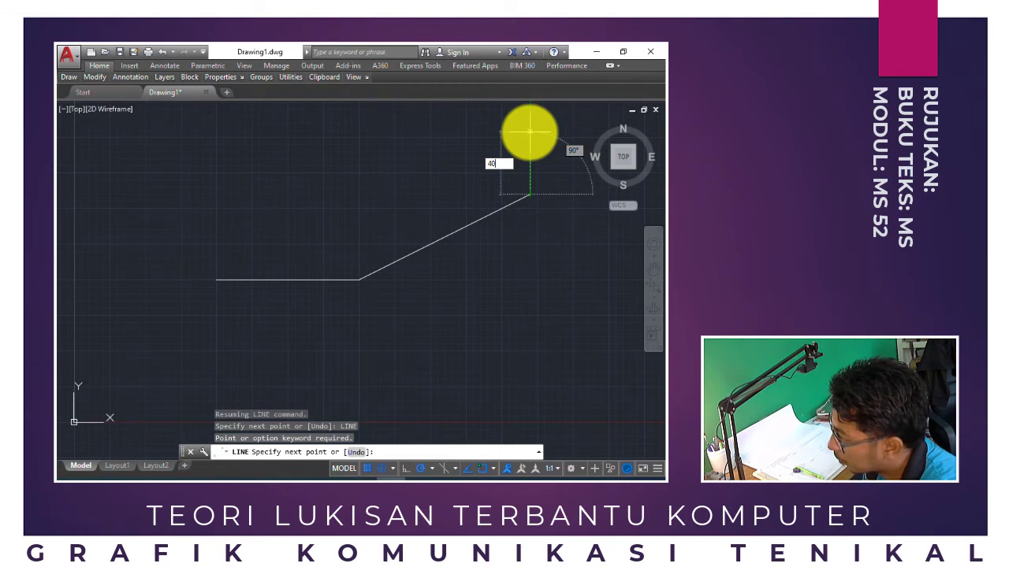
key("Tab")
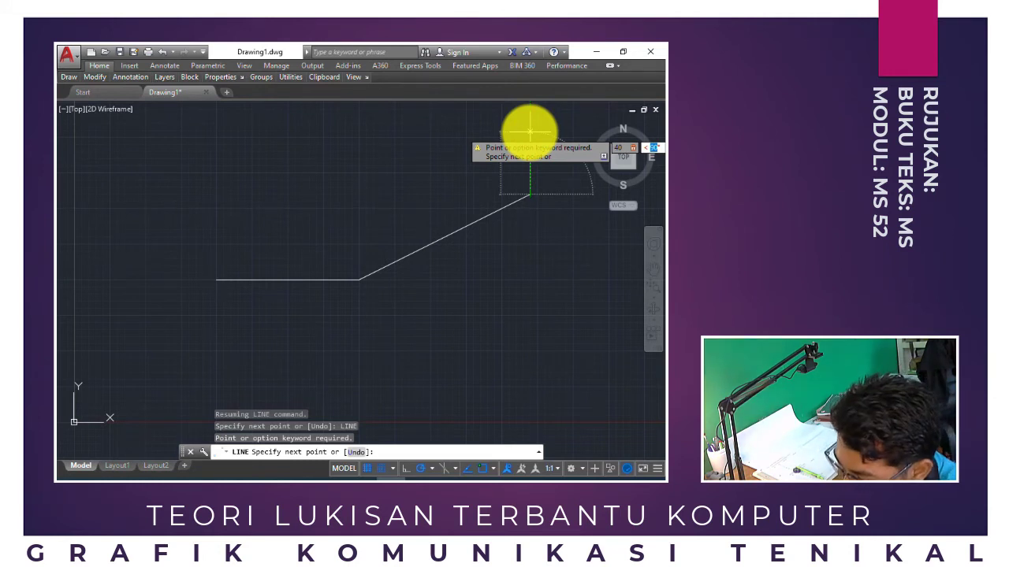
key("BackSpace")
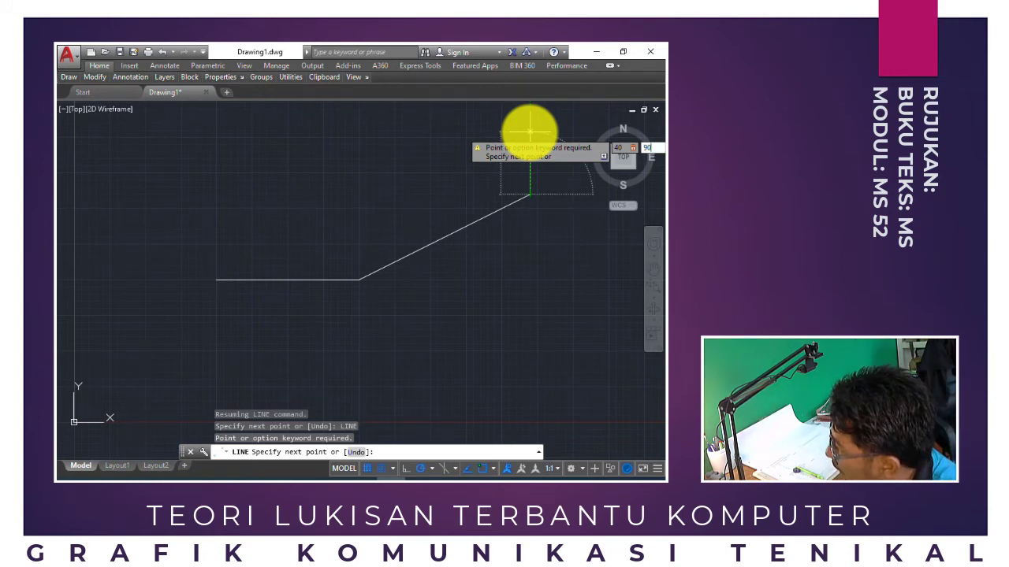
key("Return")
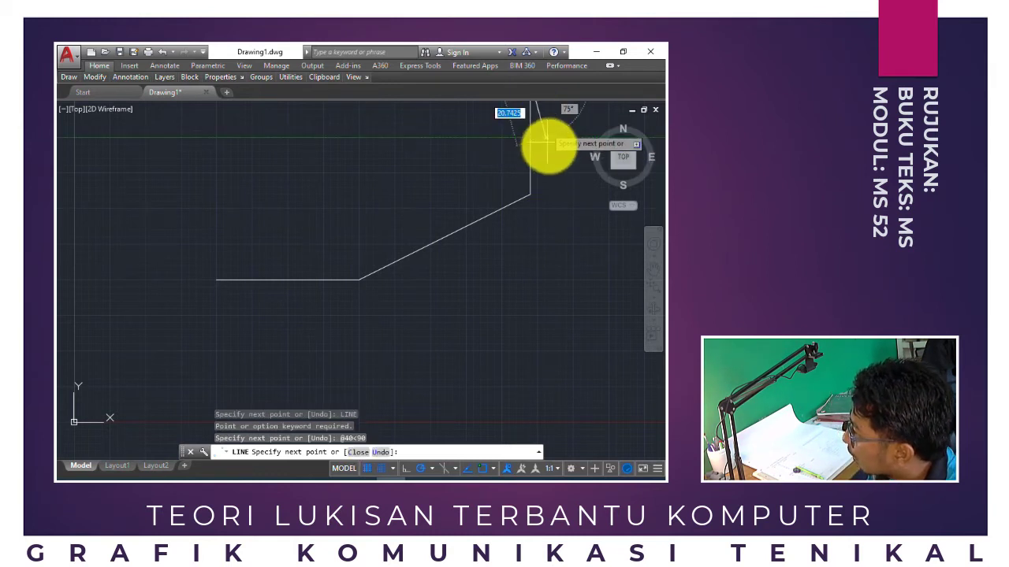
Start ZOOM Center and scroll to fit the three drawn sides in view
left_click(650, 281)
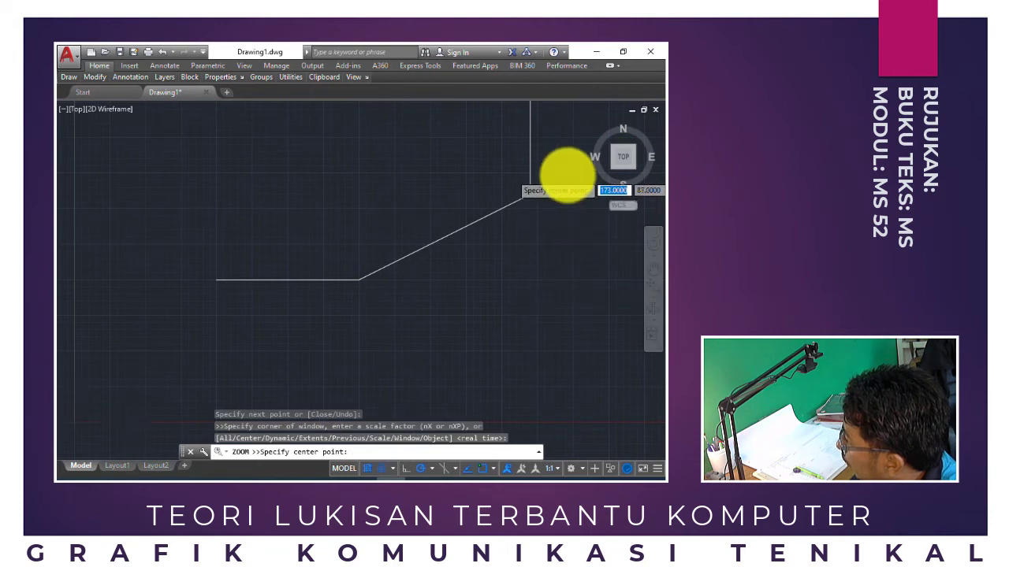
scroll(566, 173, "up", 3)
scroll(456, 237, "down", 3)
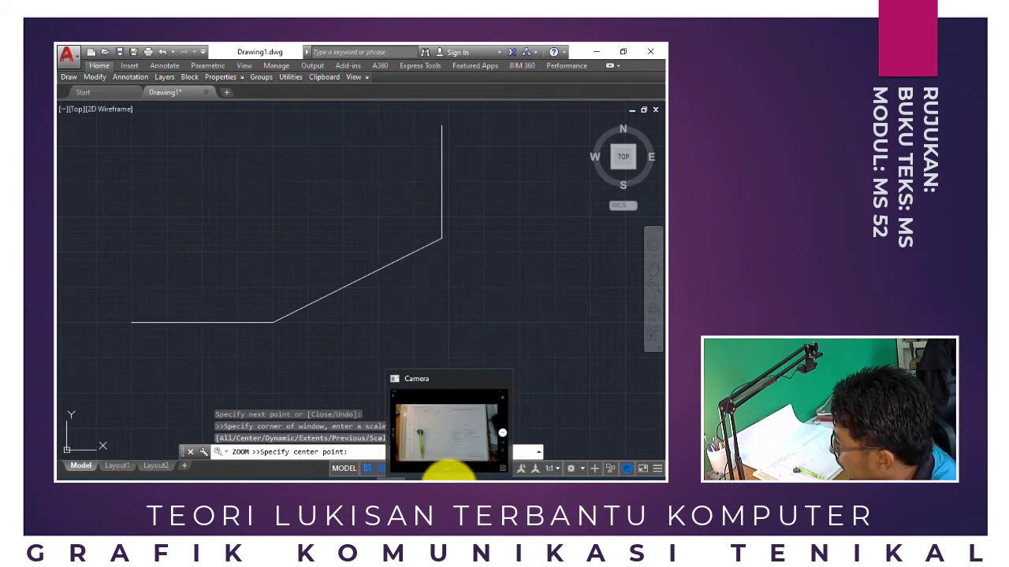
left_click(450, 472)
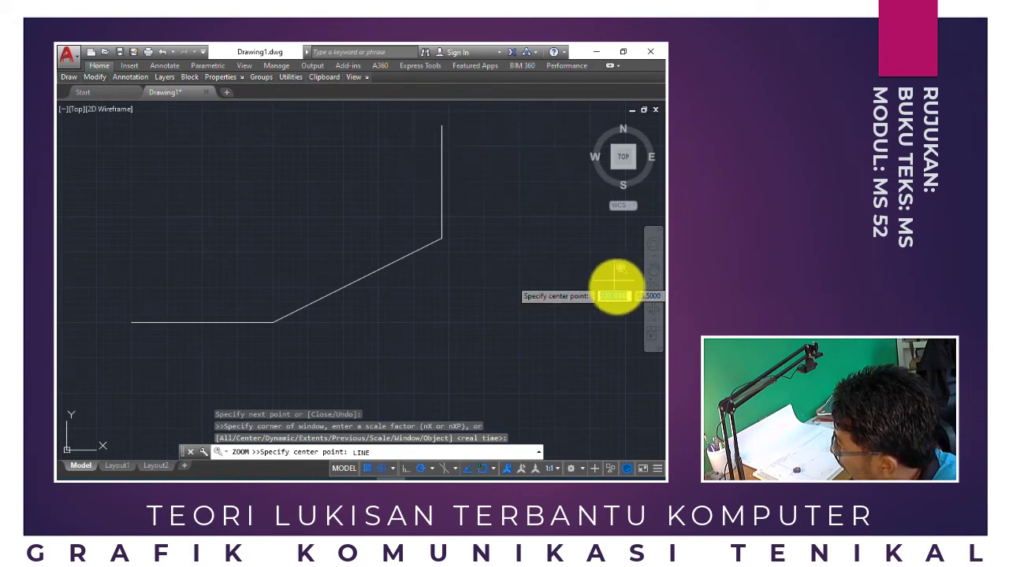
Adjust the view, then restart LINE from the recent-commands list
left_click(658, 290)
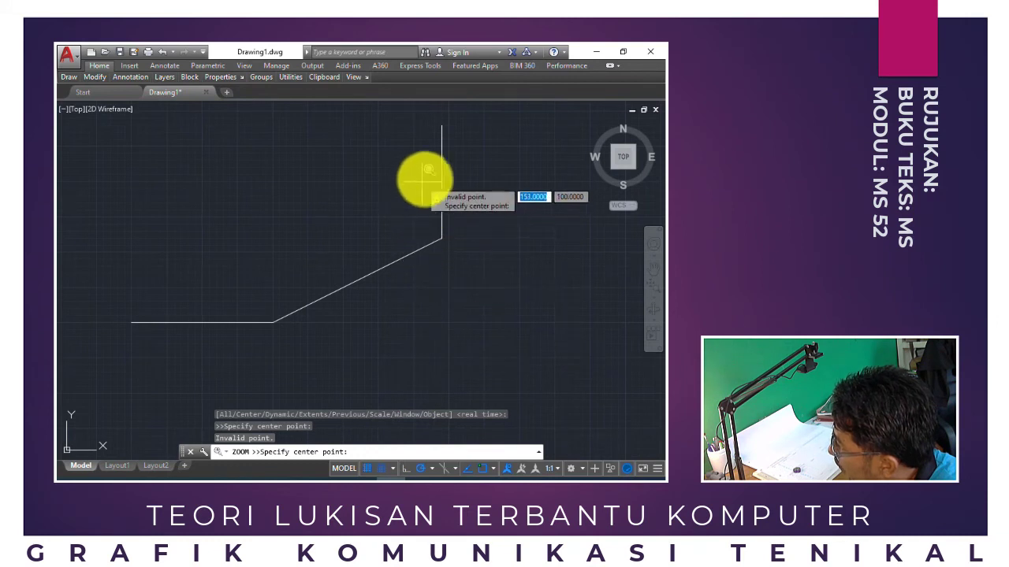
scroll(438, 166, "up", 2)
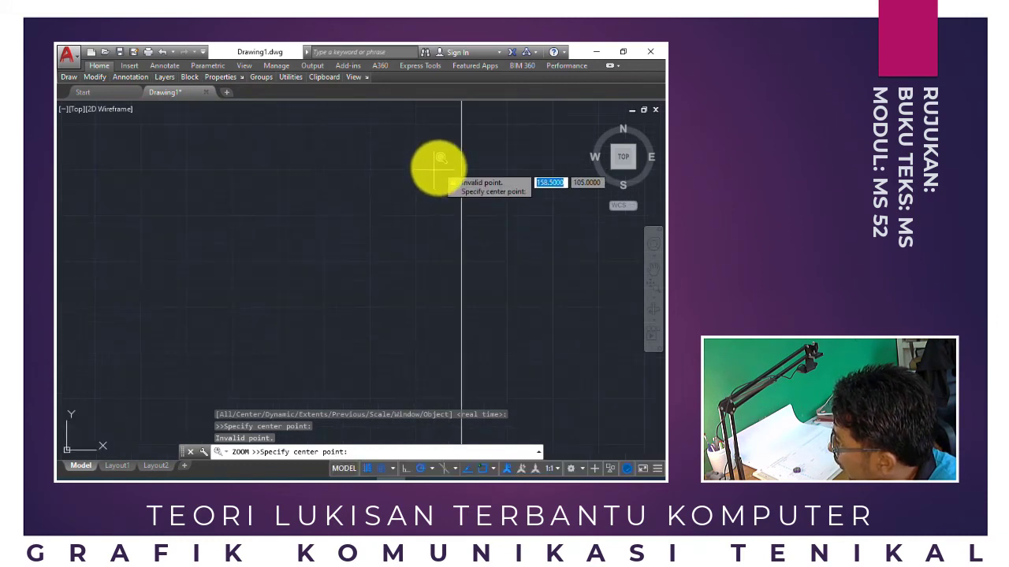
scroll(434, 164, "down", 2)
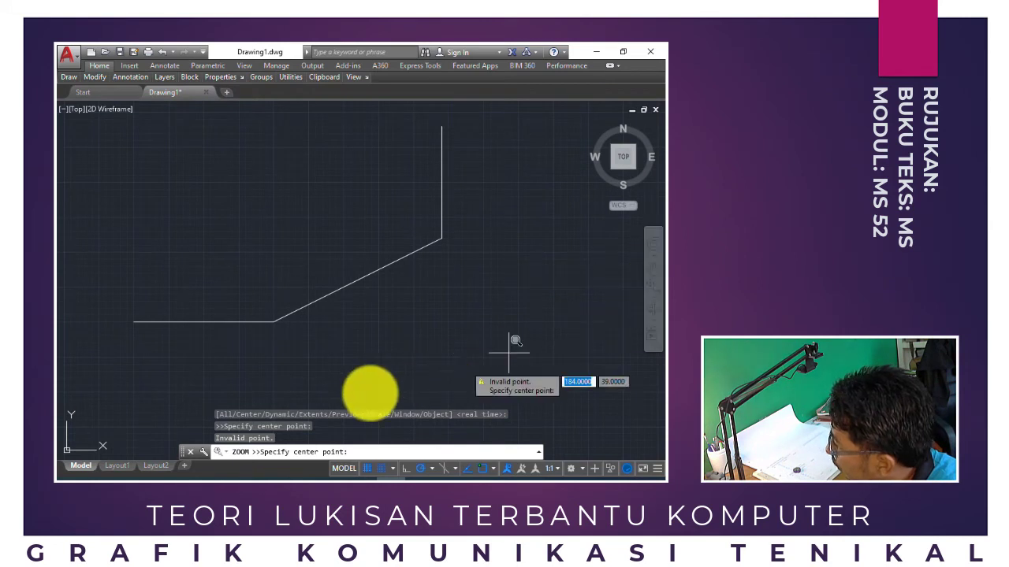
left_click(225, 454)
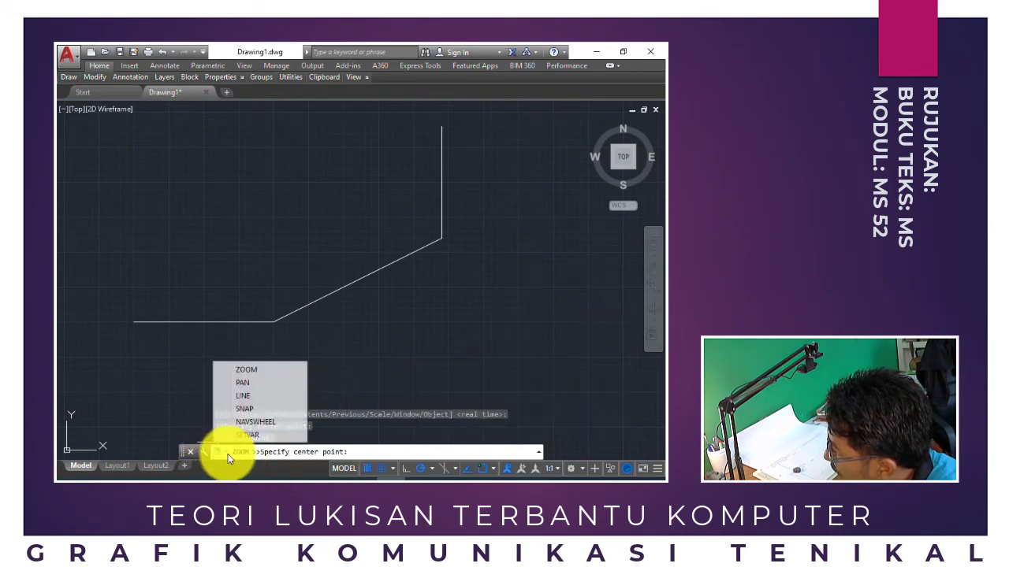
left_click(243, 395)
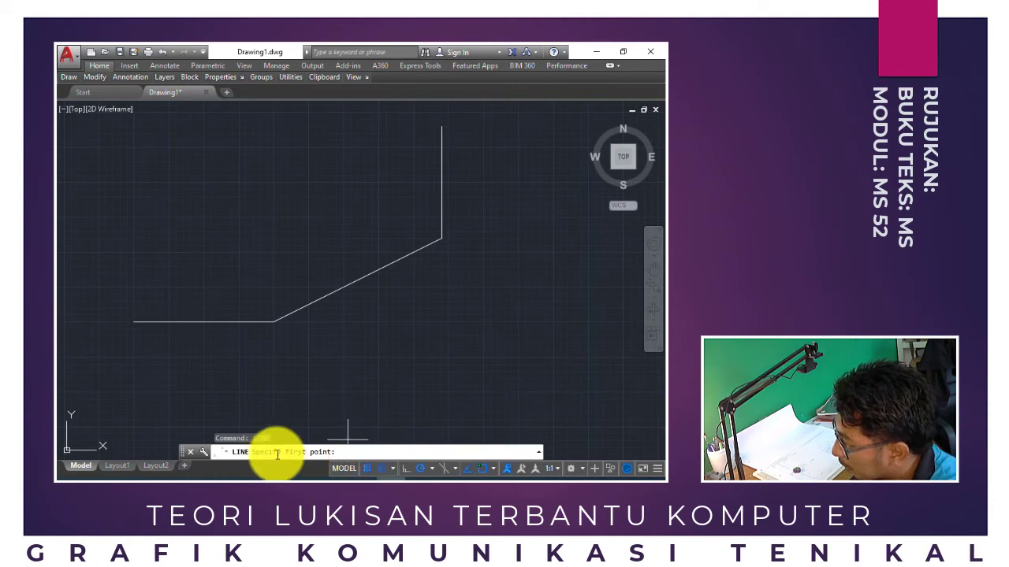
left_click(442, 125)
type("65")
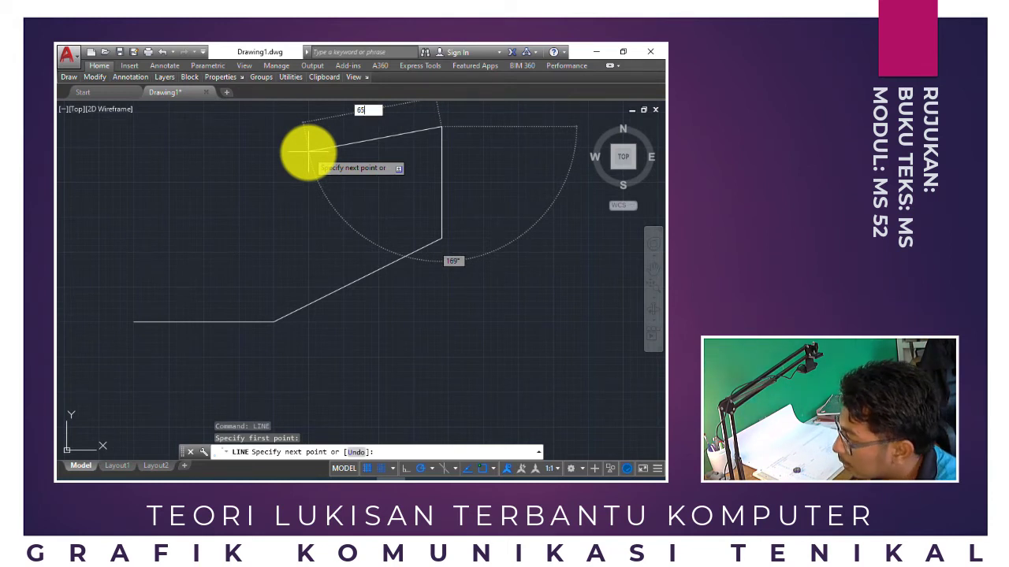
key("Tab")
type("180")
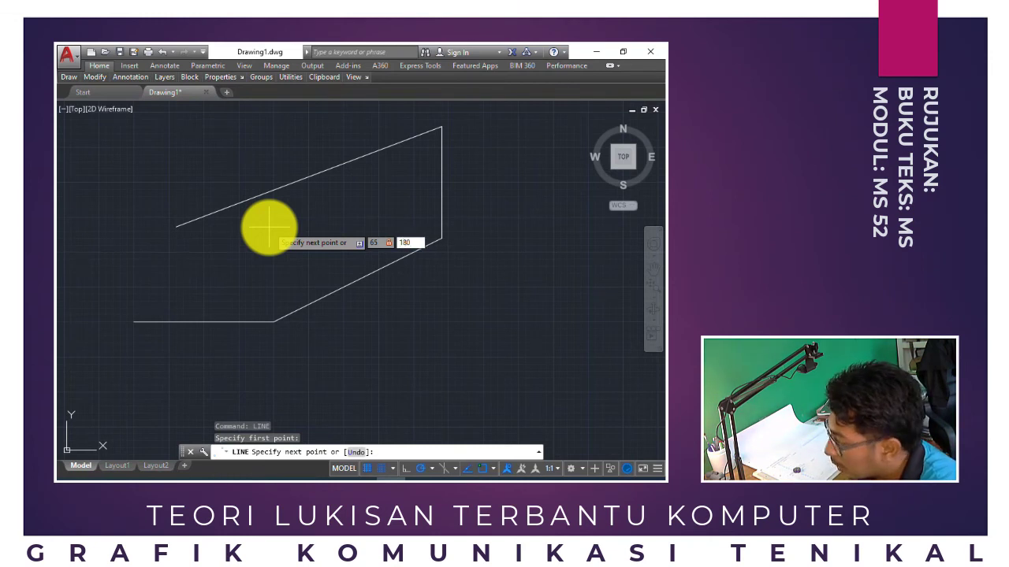
key("Return")
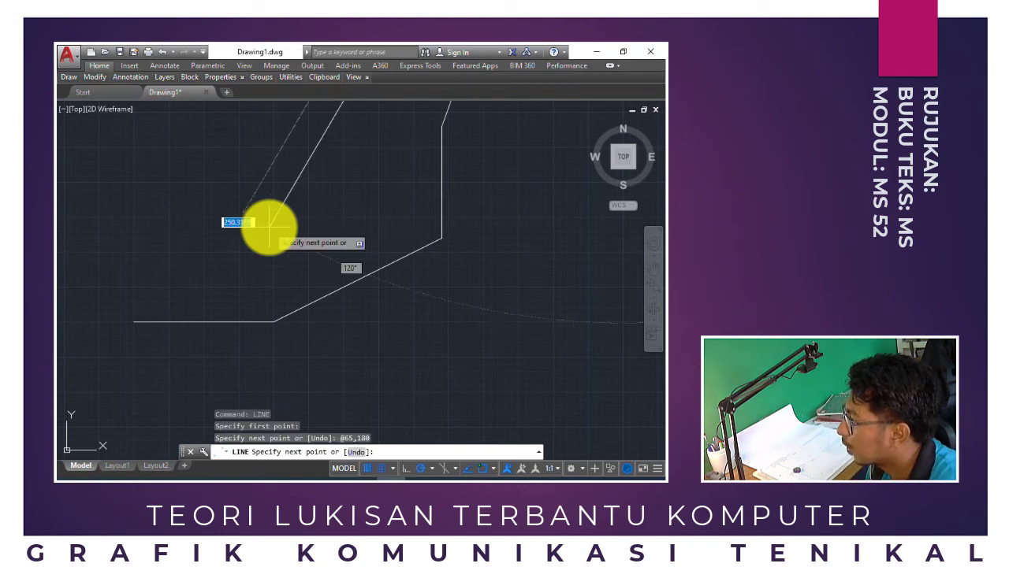
scroll(347, 193, "up", 2)
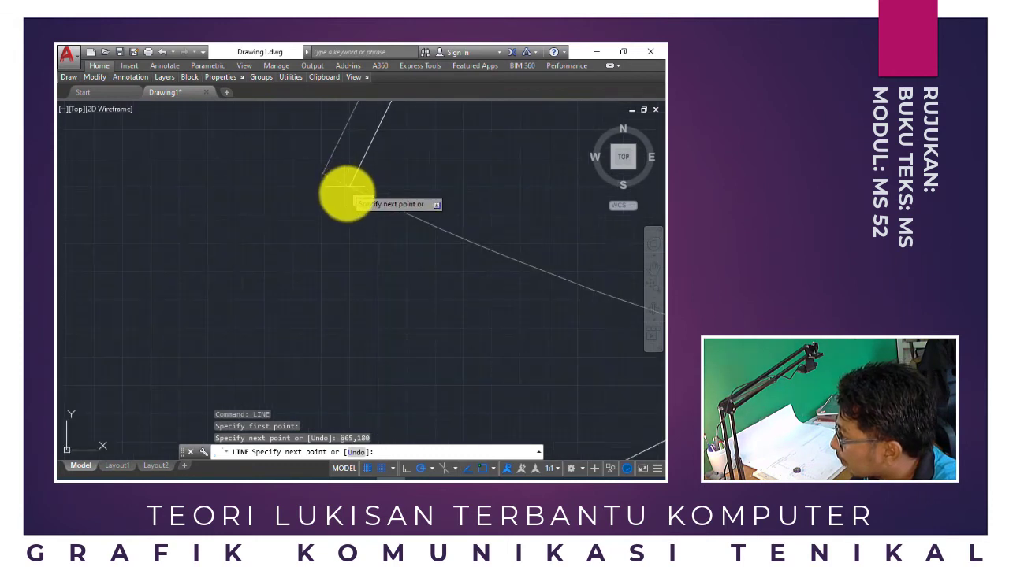
scroll(347, 197, "down", 2)
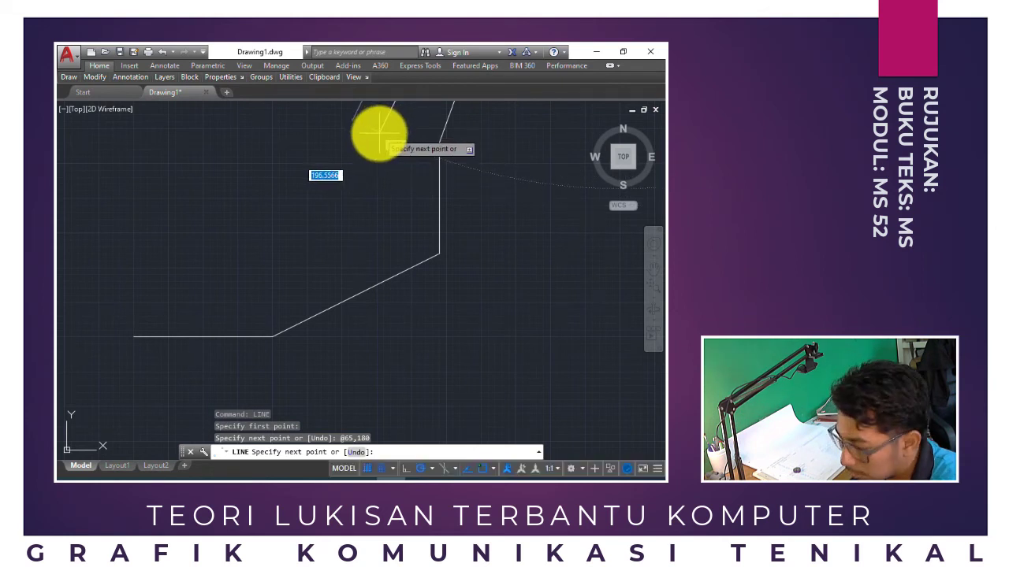
left_click(228, 453)
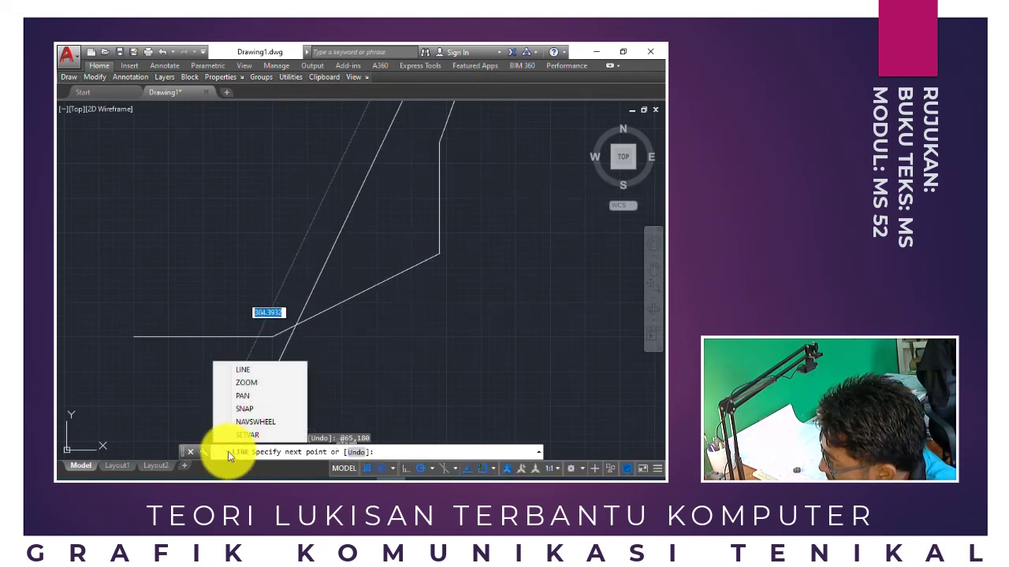
left_click(394, 453)
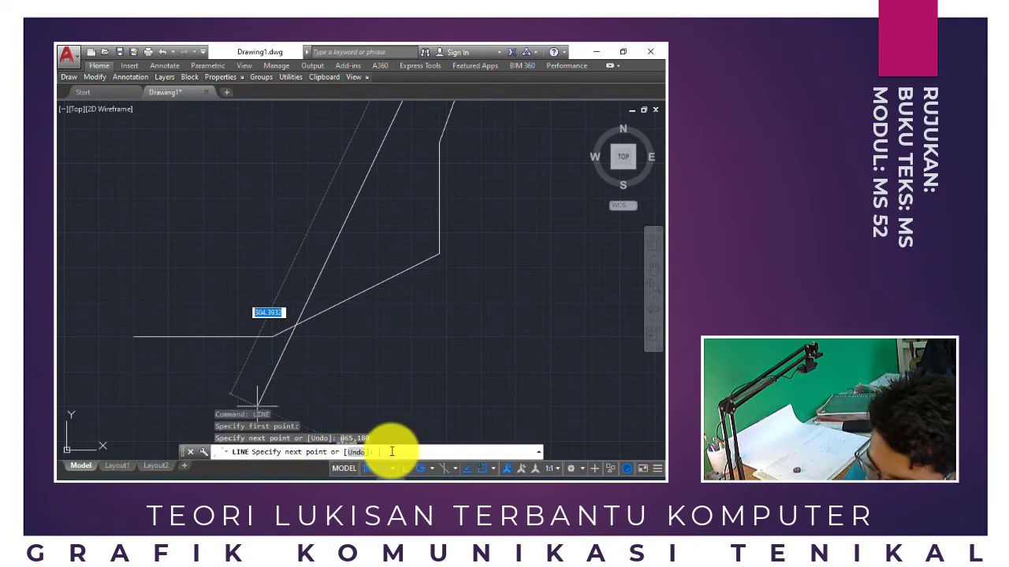
Undo the misplaced segment and draw a 65-unit side at 180 degrees
type("@")
key("Return")
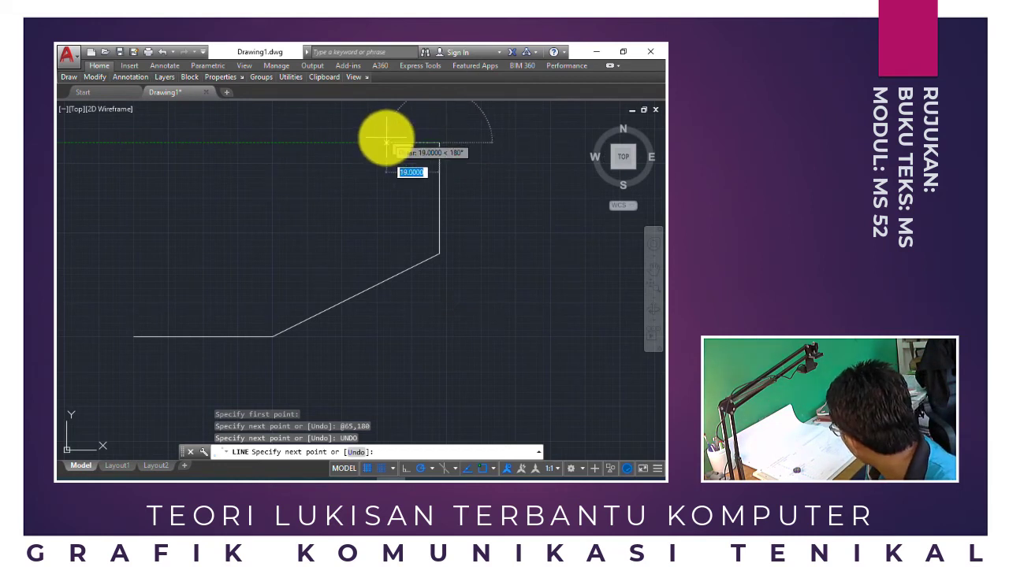
type("65")
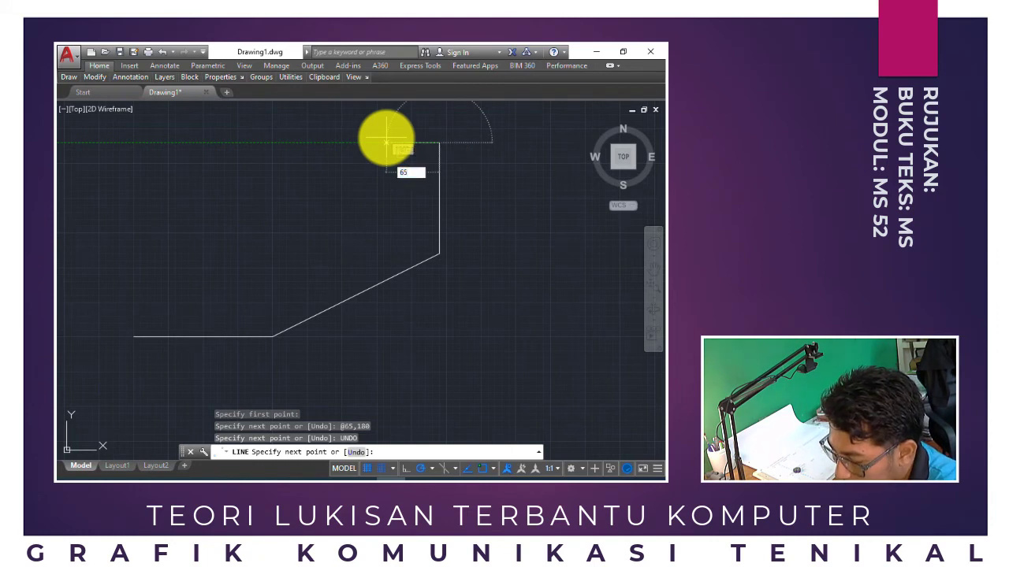
key("Tab")
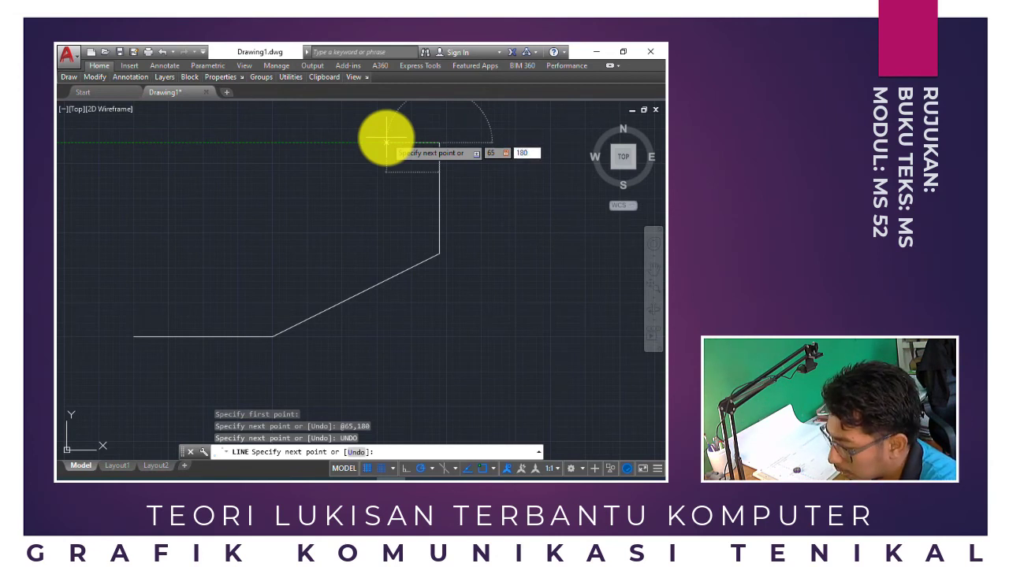
key("Return")
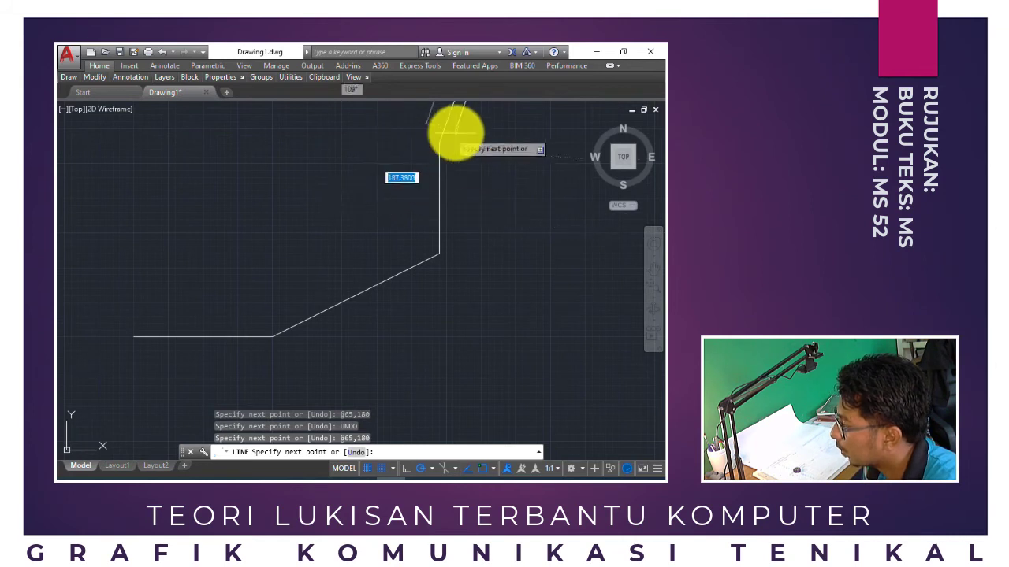
Undo the misplaced segment again, draw a 65-unit side to the left, then check the worksheet
middle_click_drag(439, 148, 420, 163)
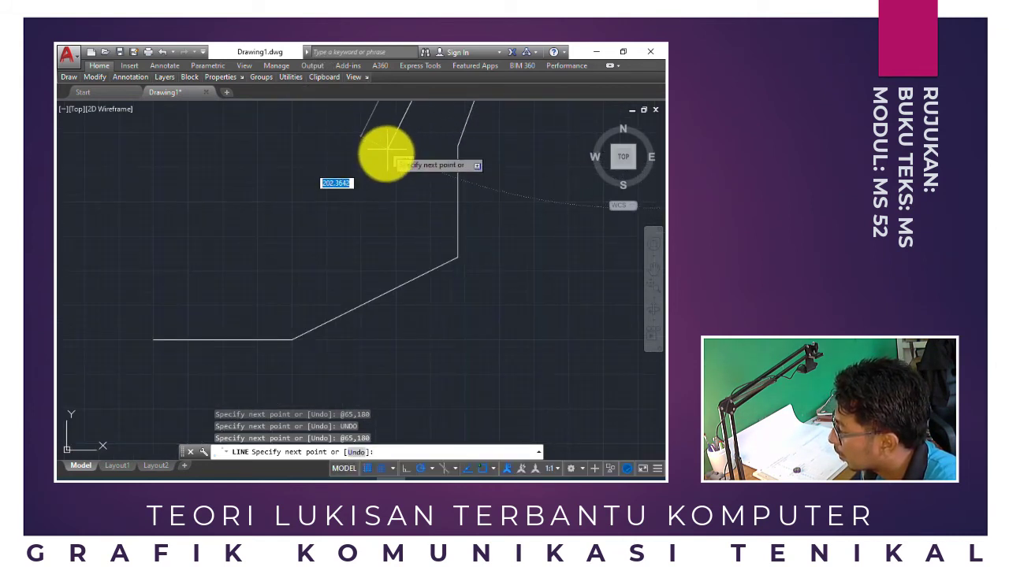
left_click(357, 453)
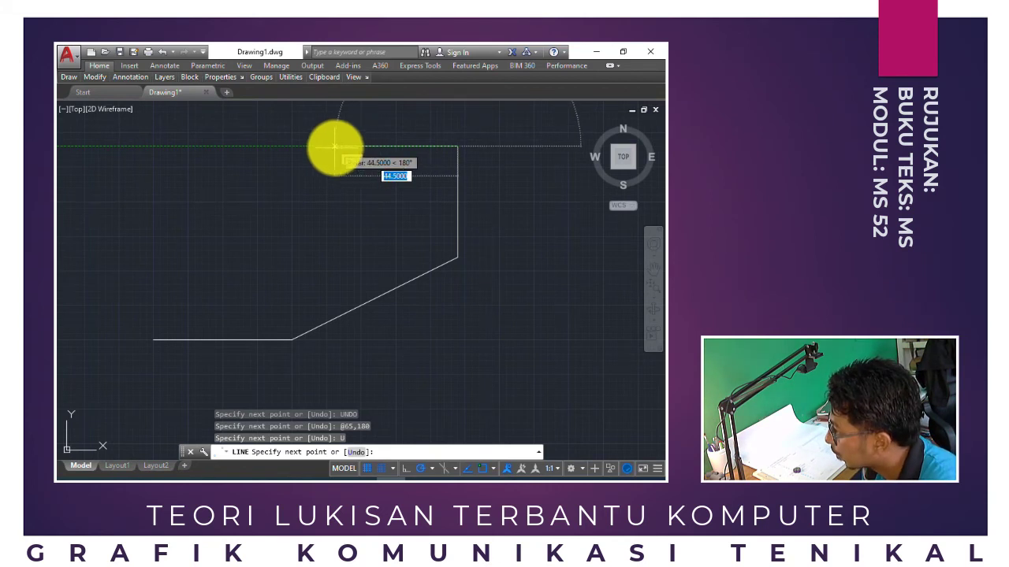
type("65")
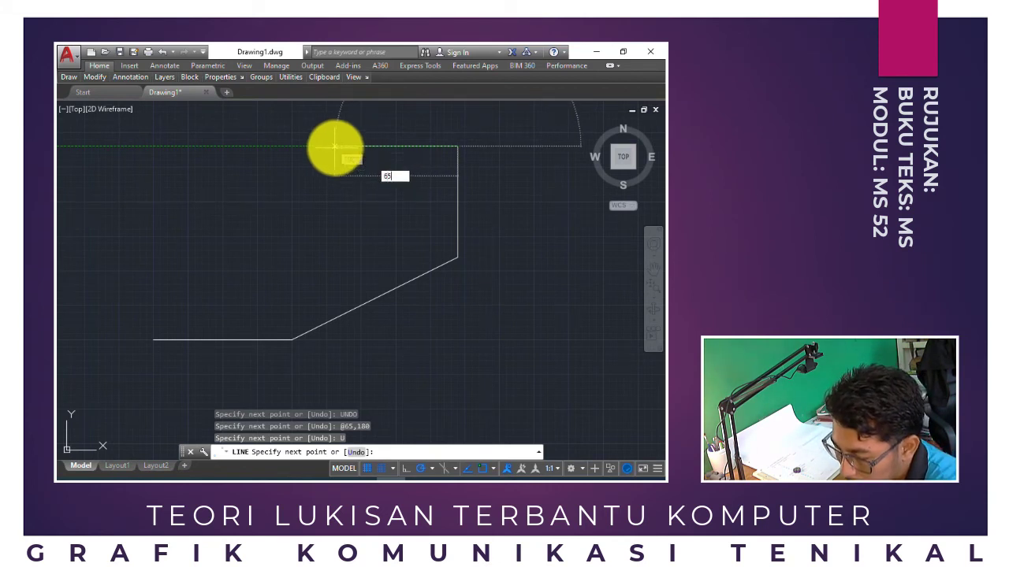
key("Return")
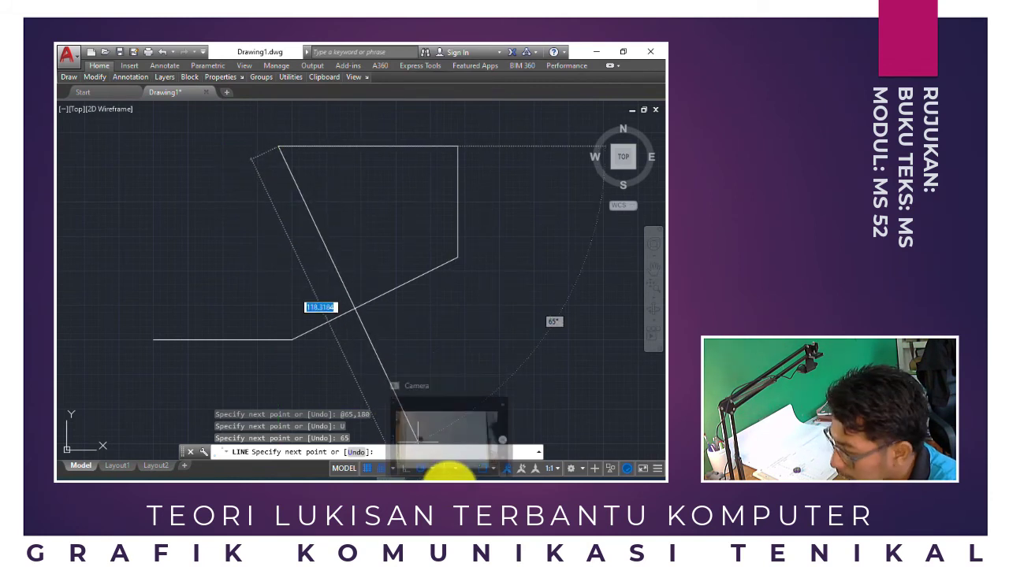
left_click(450, 475)
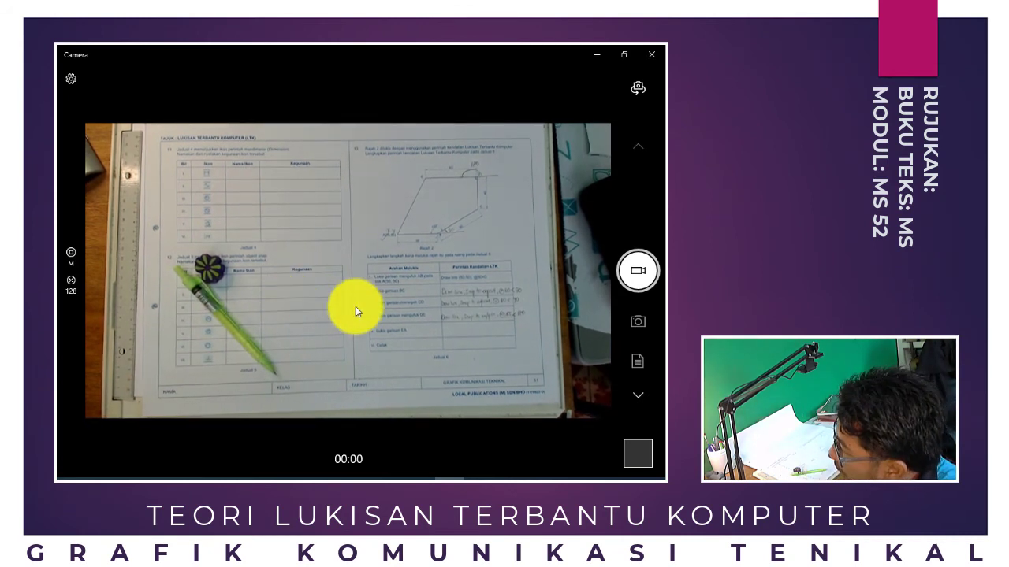
Close the polygon with a final line back to the starting corner and end LINE
key("alt+Tab")
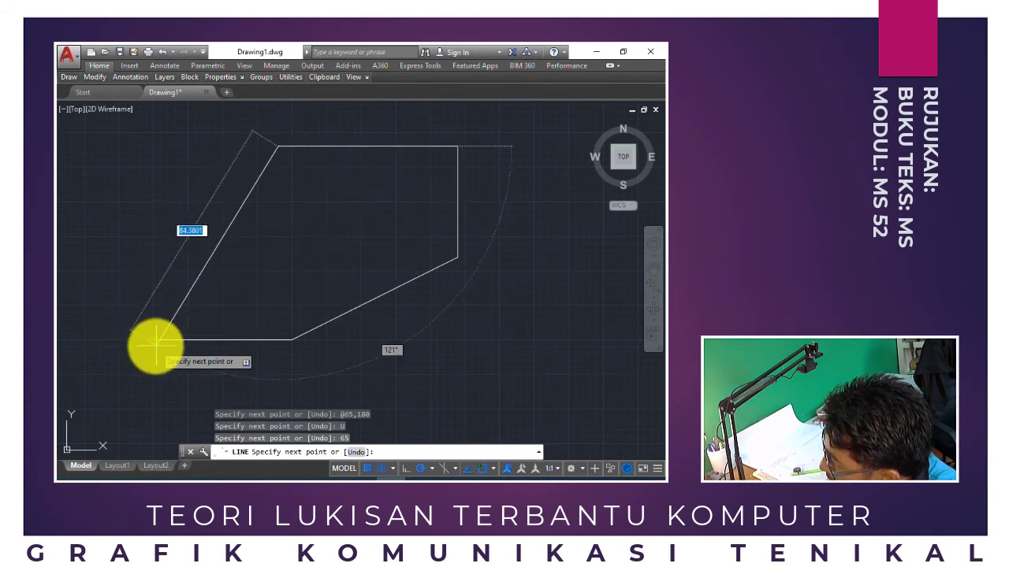
left_click(153, 340)
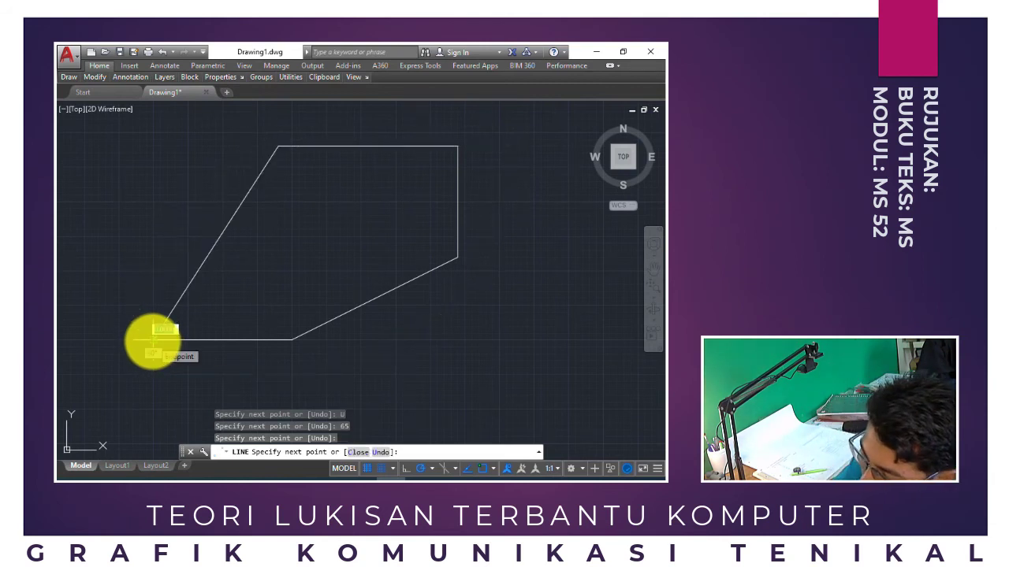
key("Return")
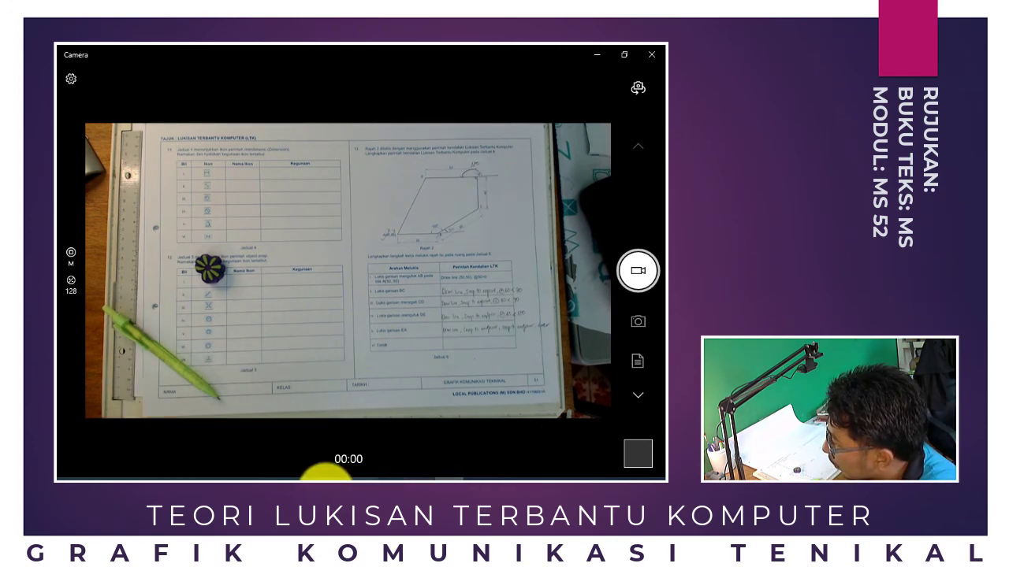
left_click(387, 477)
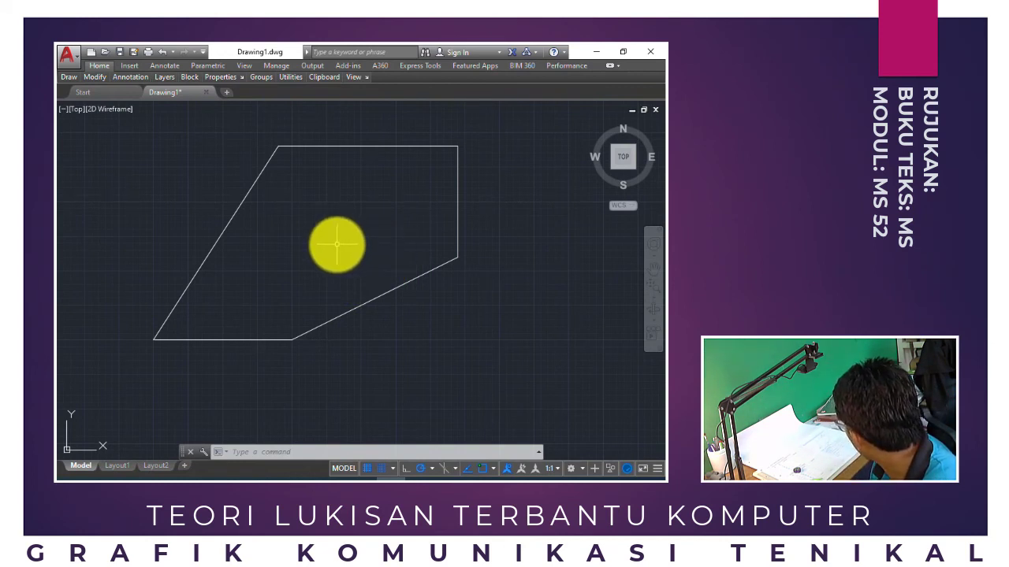
Open the Plot - Model dialog for Drawing1 with the PLOT command
left_click(268, 454)
type("PLOT")
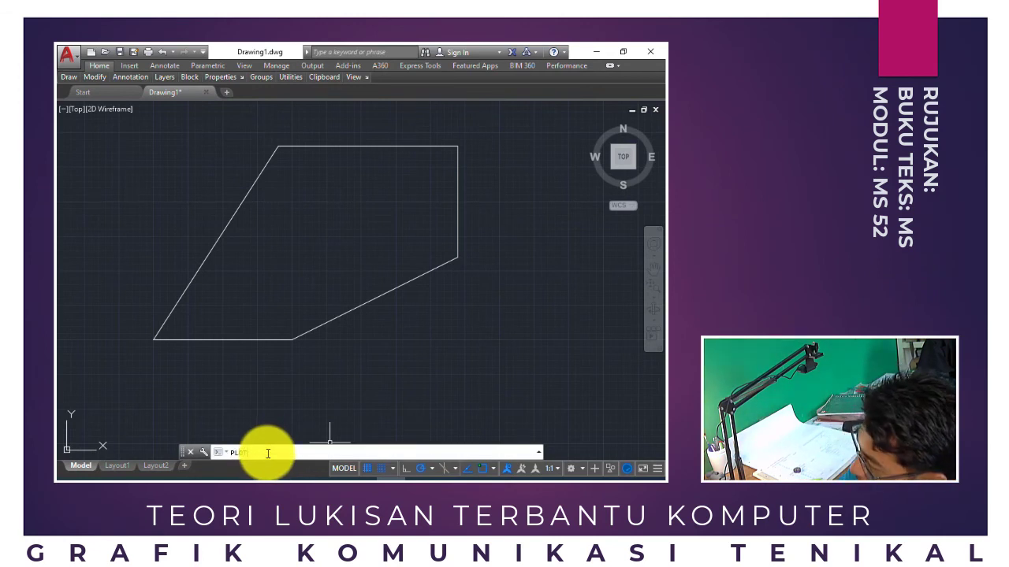
key("Escape")
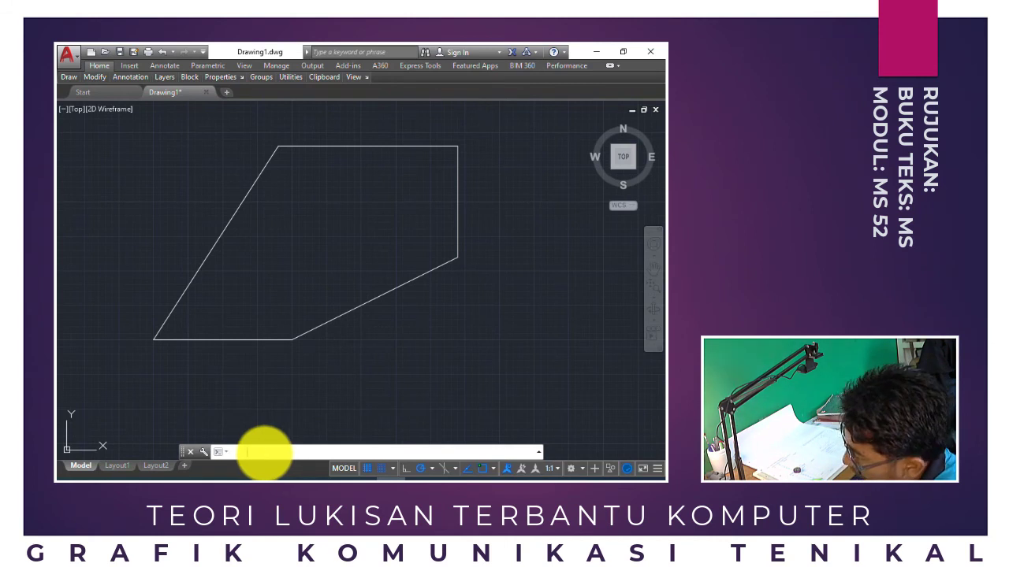
type("PLOT")
key("Return")
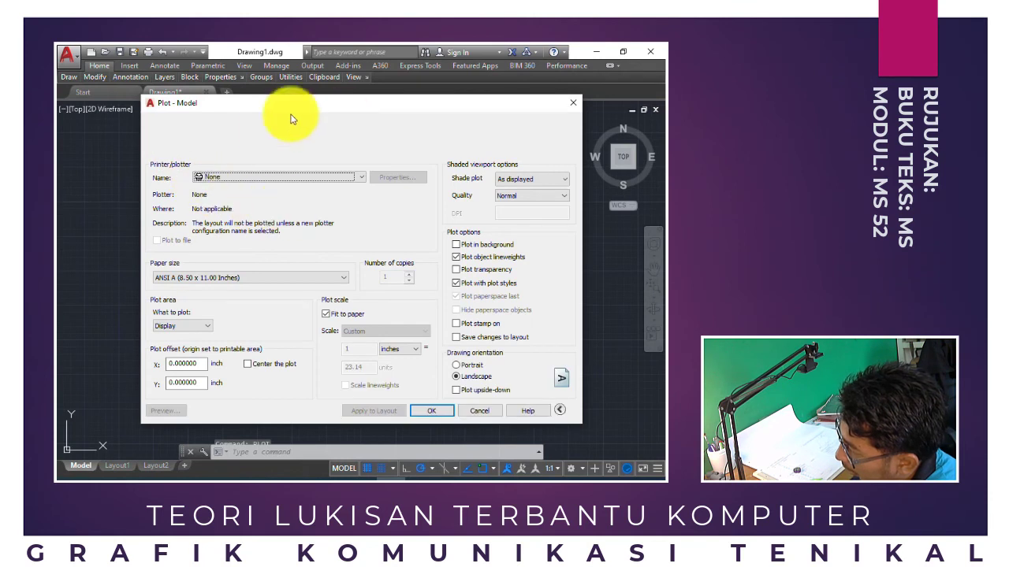
Choose the Brother MFC-J3530DW Printer as plotter with A4 paper size
left_click(291, 178)
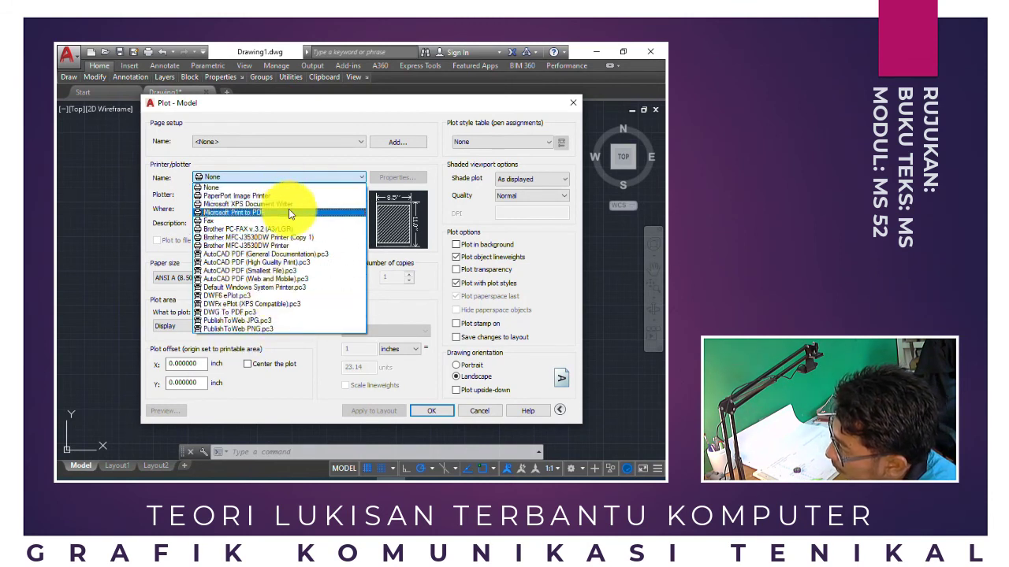
left_click(245, 245)
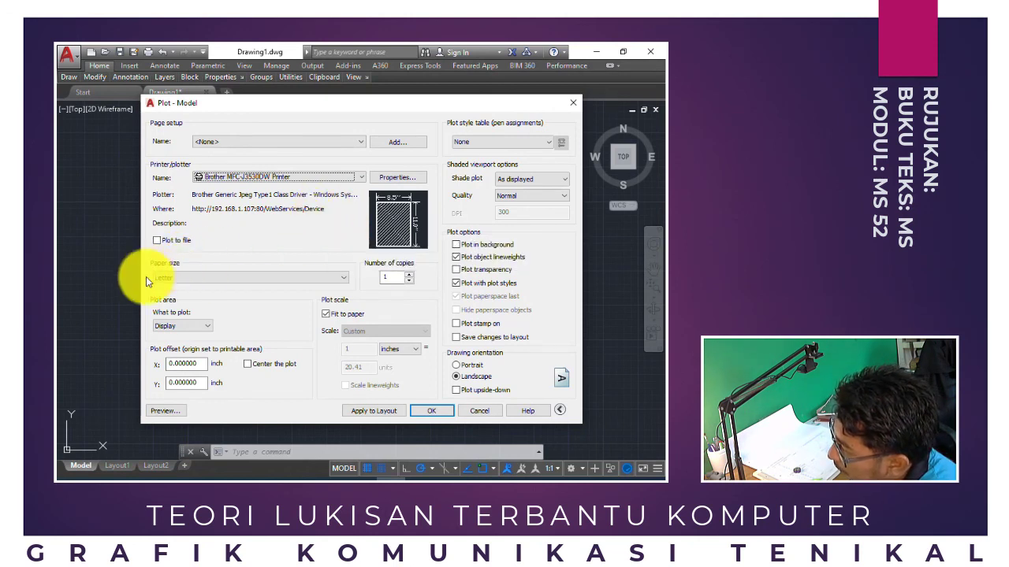
left_click(214, 279)
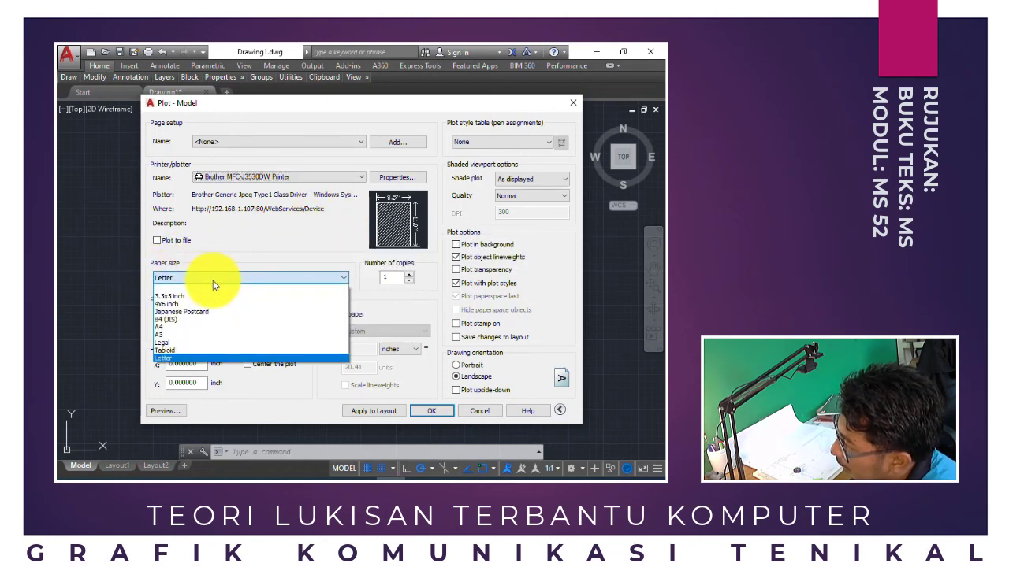
left_click(172, 327)
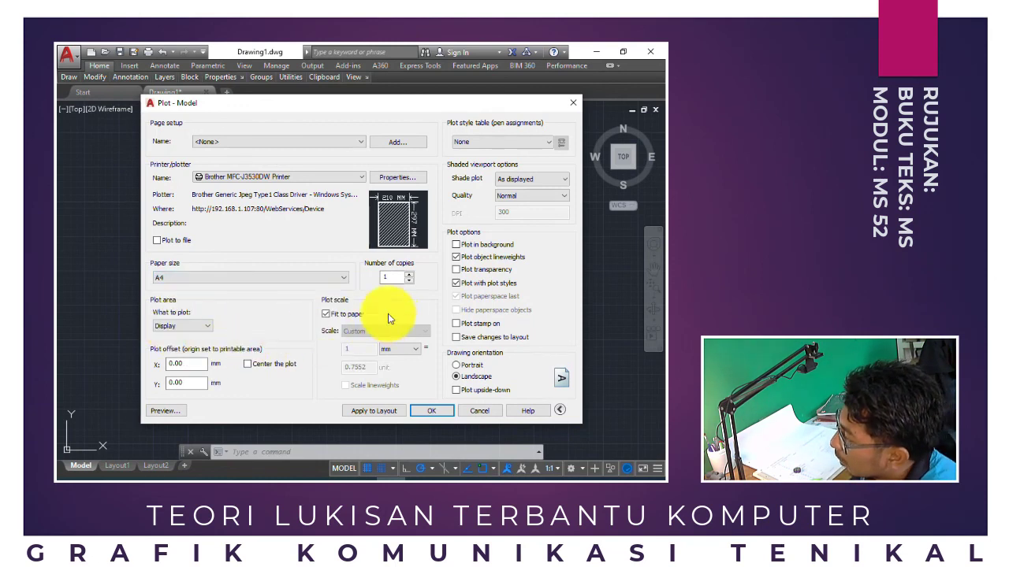
Turn off Fit to paper and, after trying 1:1 and 1:2, set the plot scale to 1:100
left_click(329, 315)
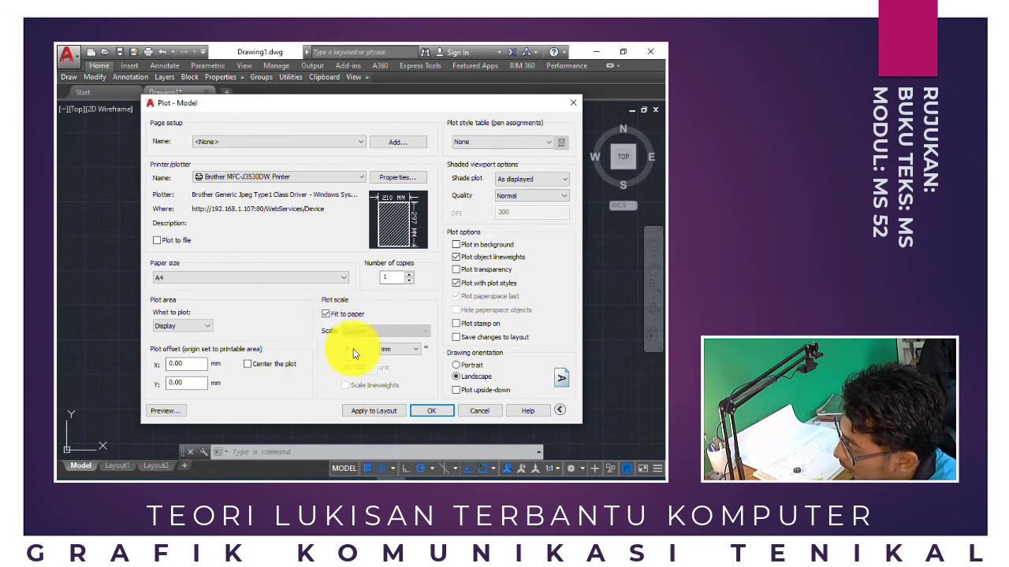
left_click(326, 315)
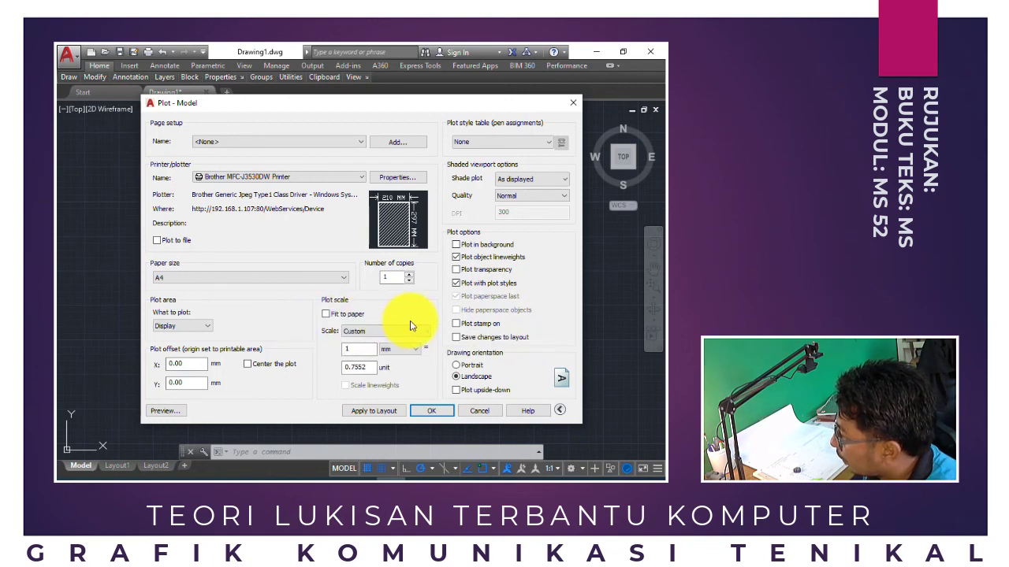
left_click(409, 332)
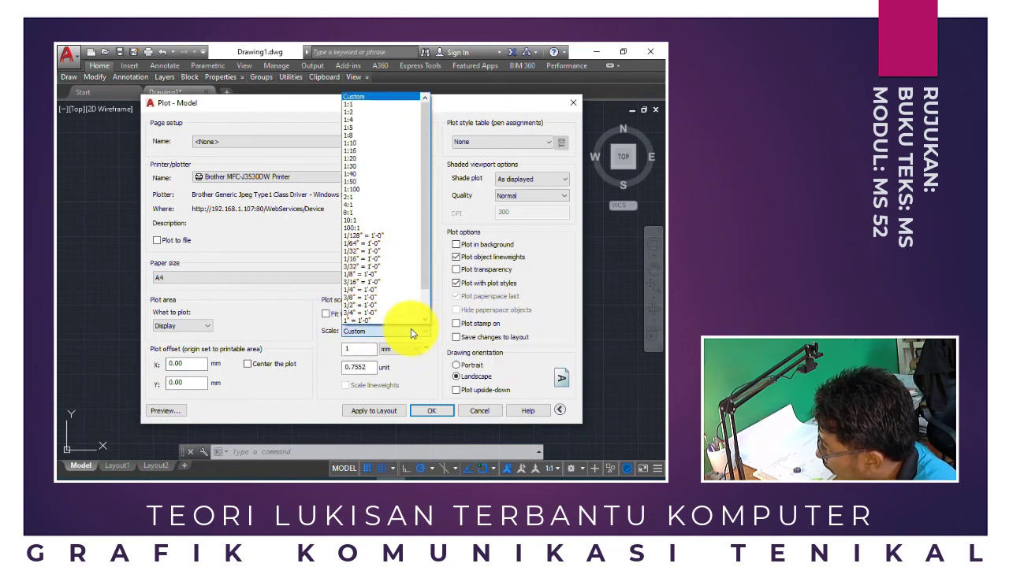
left_click(353, 104)
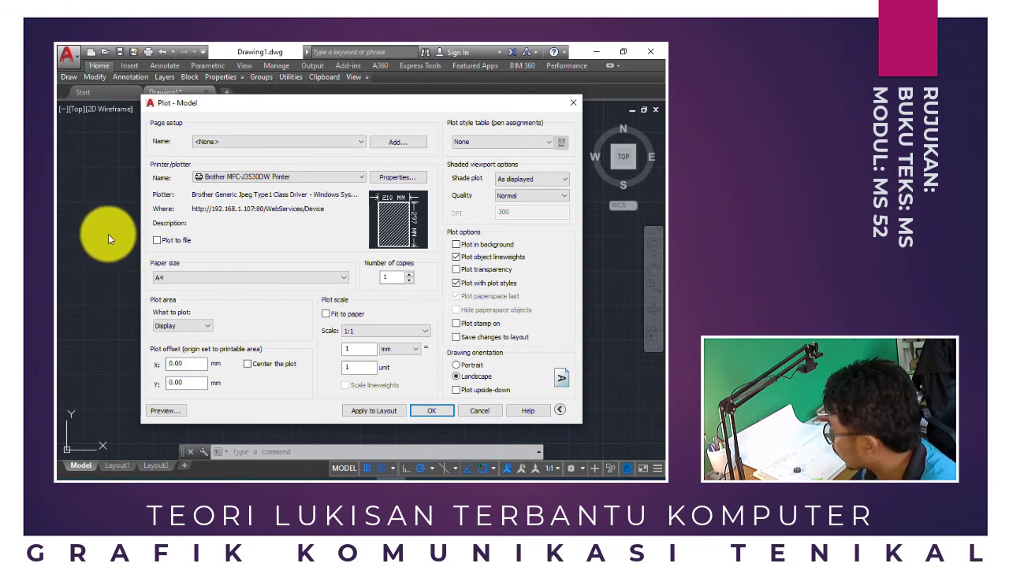
left_click(394, 328)
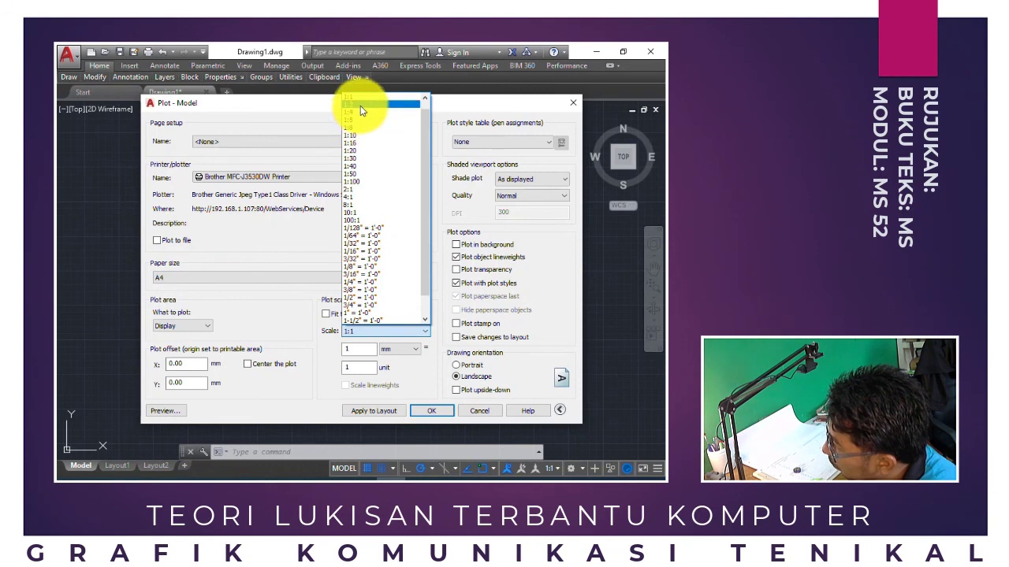
left_click(361, 105)
mouse_move(383, 331)
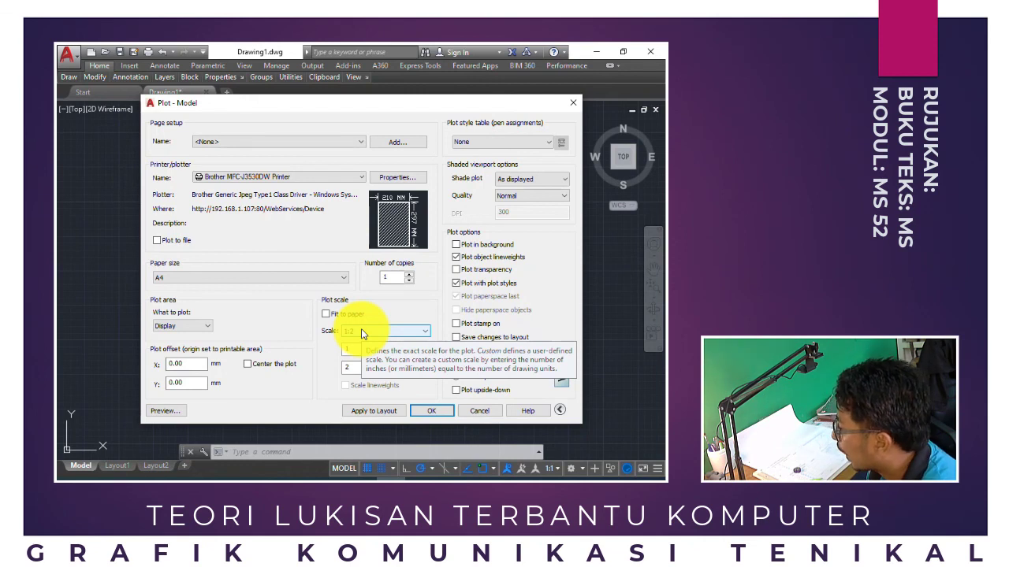
left_click(361, 329)
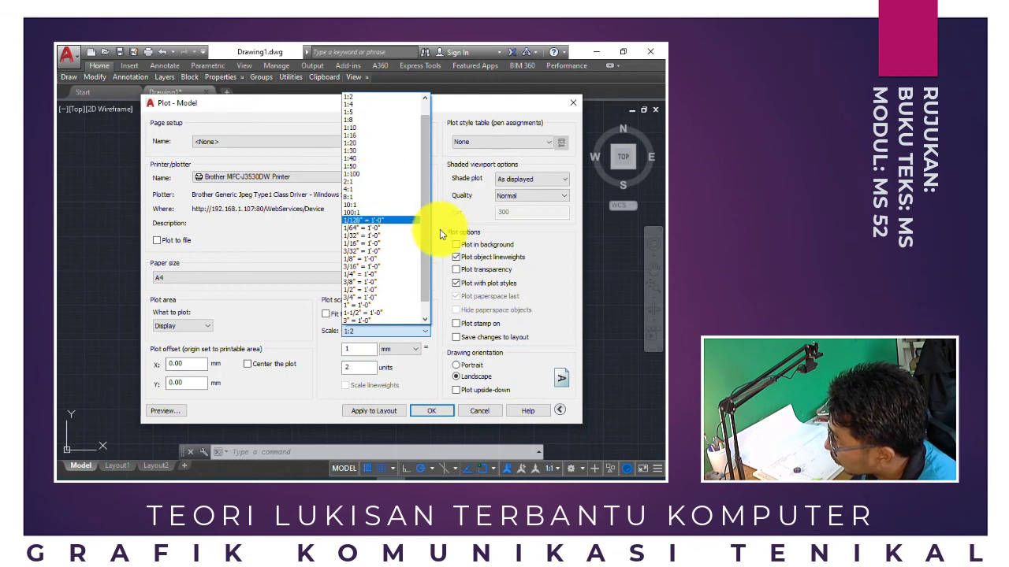
left_click(440, 231)
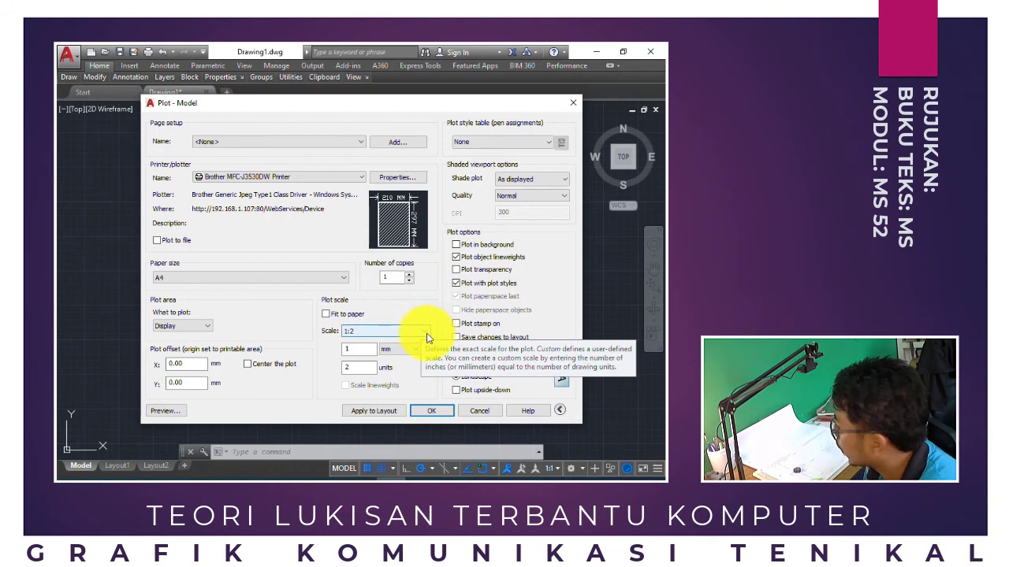
left_click(428, 339)
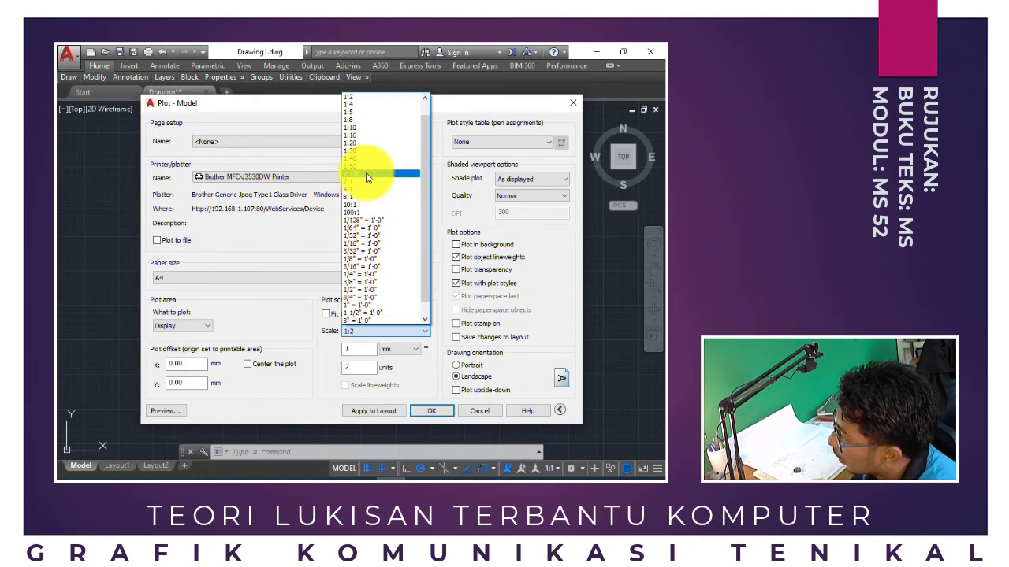
left_click(365, 172)
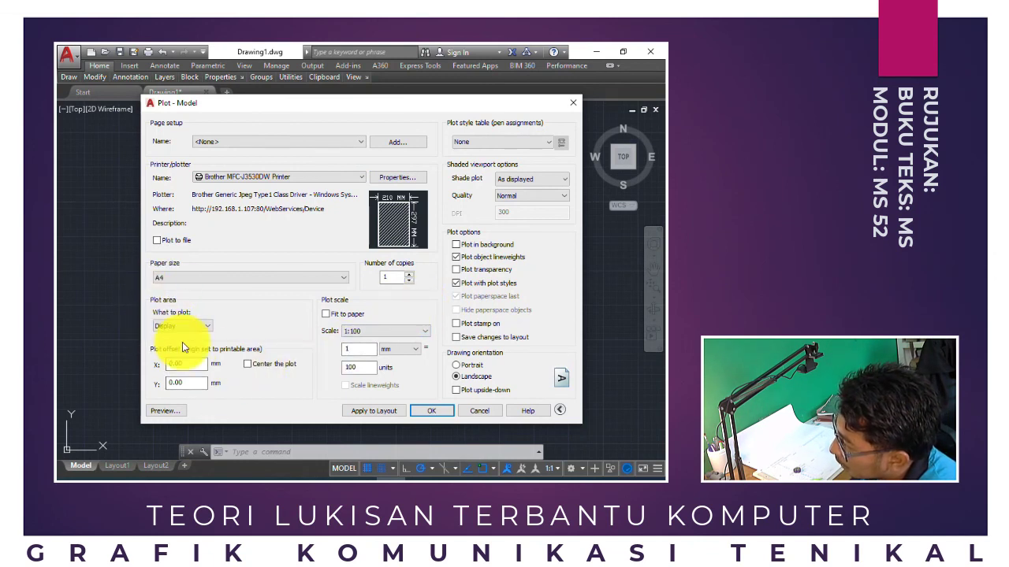
Enable Center the plot, choose Landscape orientation, and confirm the plot settings with OK
left_click(247, 364)
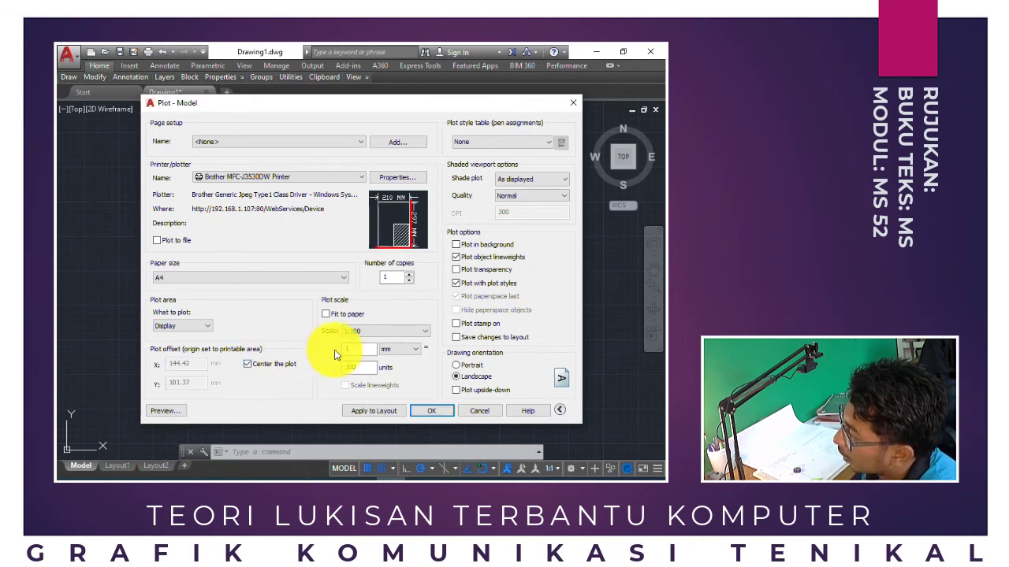
left_click(249, 367)
left_click(248, 364)
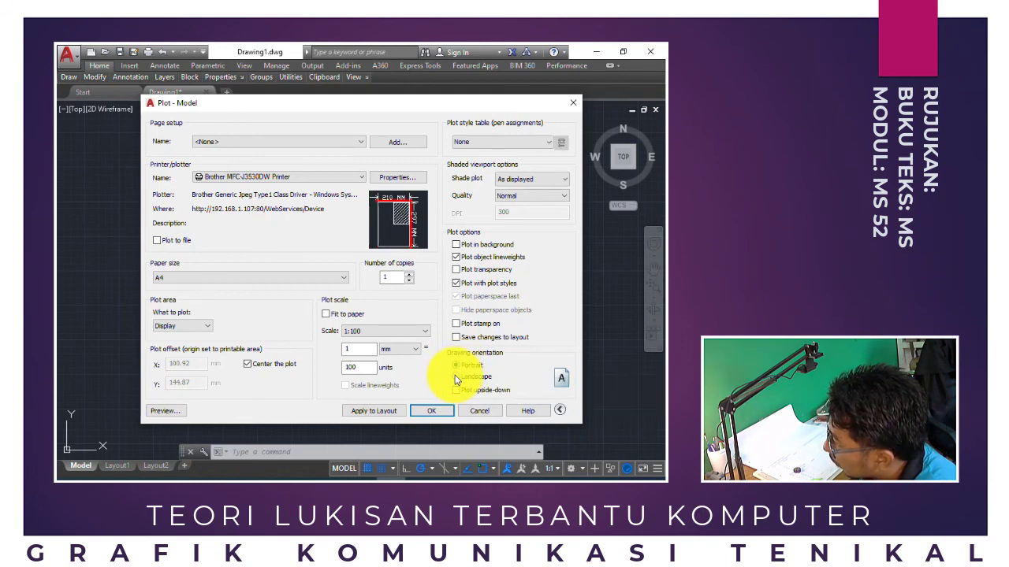
left_click(455, 377)
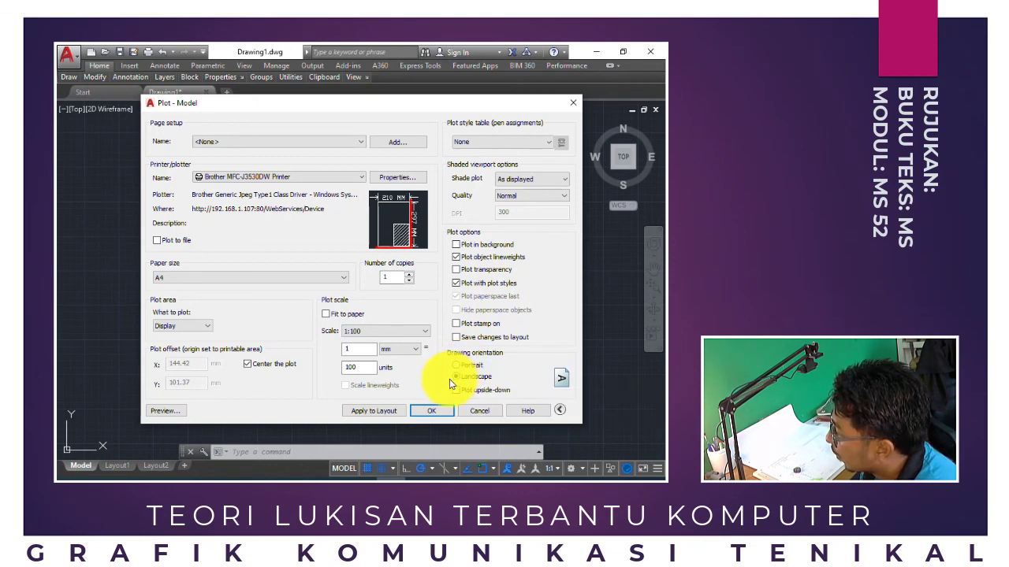
left_click(574, 107)
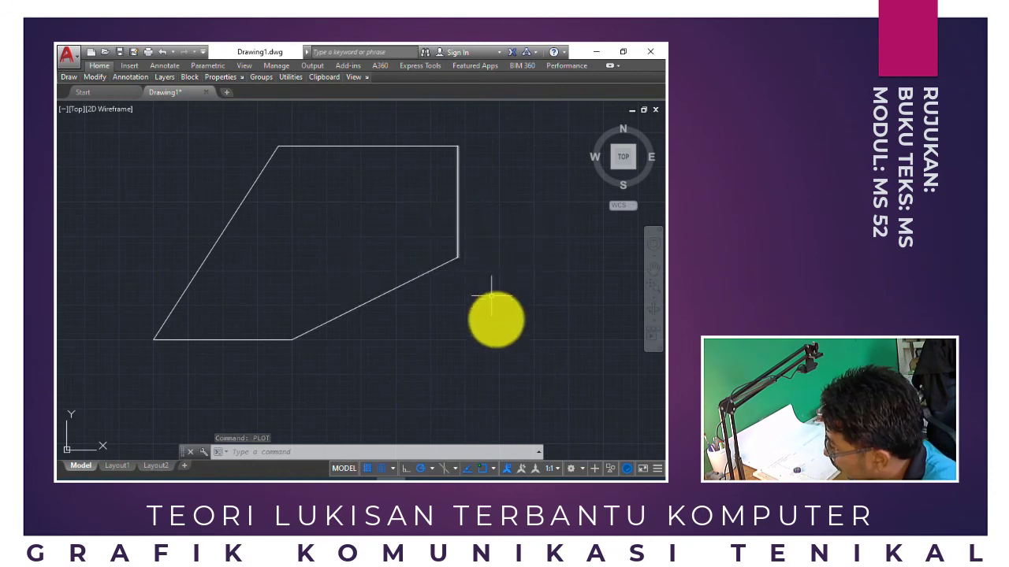
Switch to the Windows Camera live view showing the worksheet's next exercise page
left_click(449, 476)
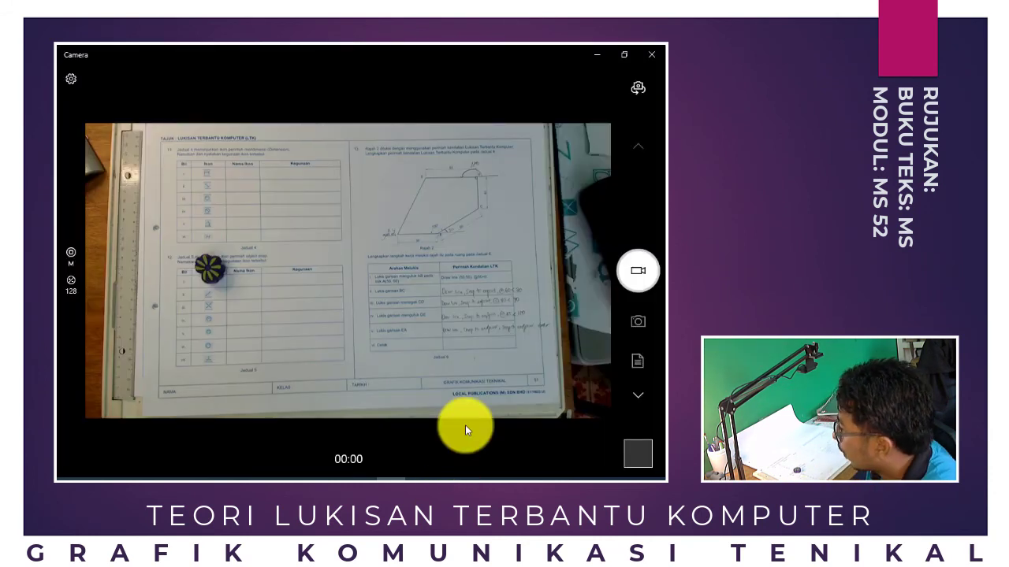